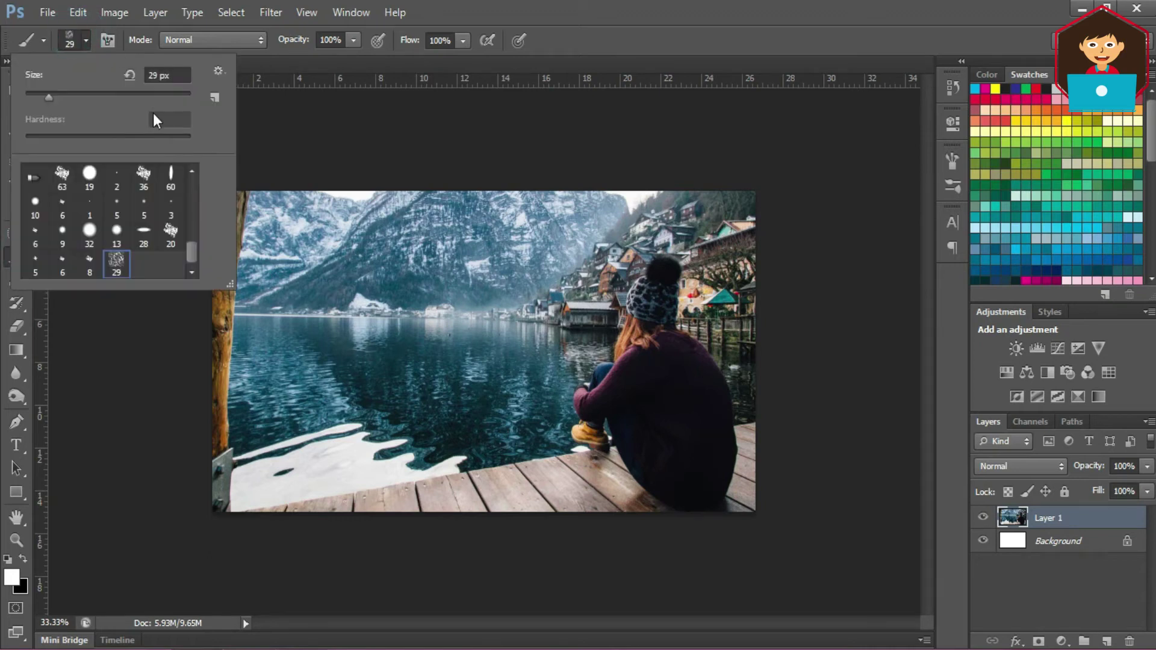
pyautogui.moveTo(193, 252)
pyautogui.mouseDown()
pyautogui.moveTo(193, 173)
pyautogui.moveTo(190, 267)
pyautogui.moveTo(189, 186)
pyautogui.mouseUp()
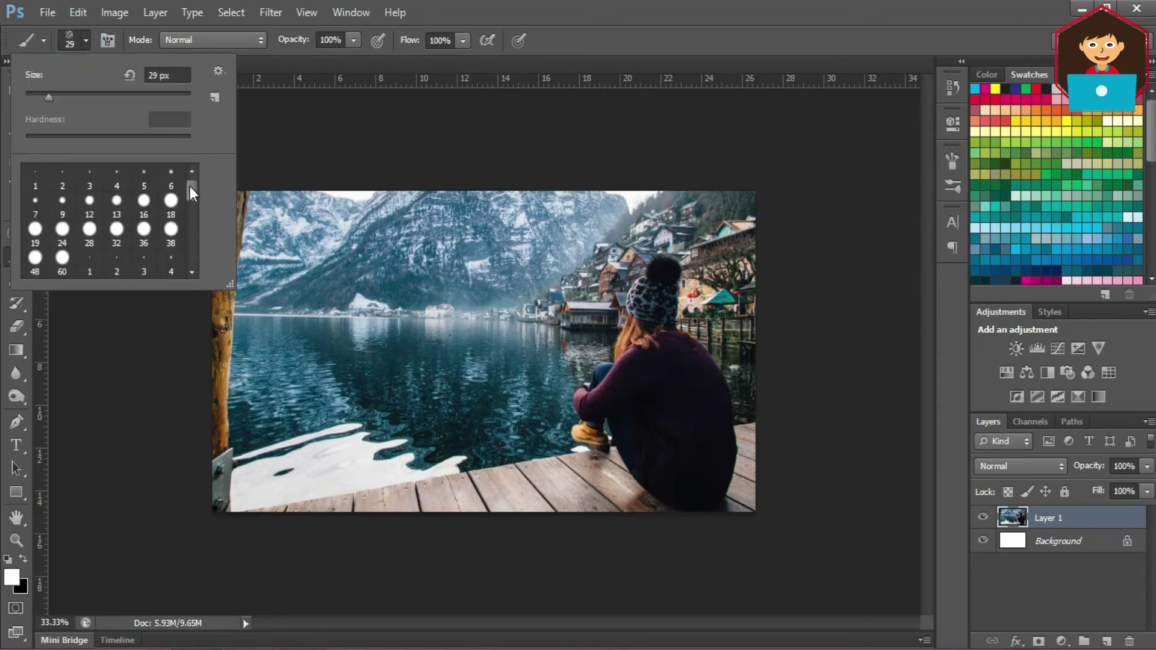
# Append the Round Brushes with Size set to the existing brush presets
pyautogui.click(218, 70)
pyautogui.click(312, 536)
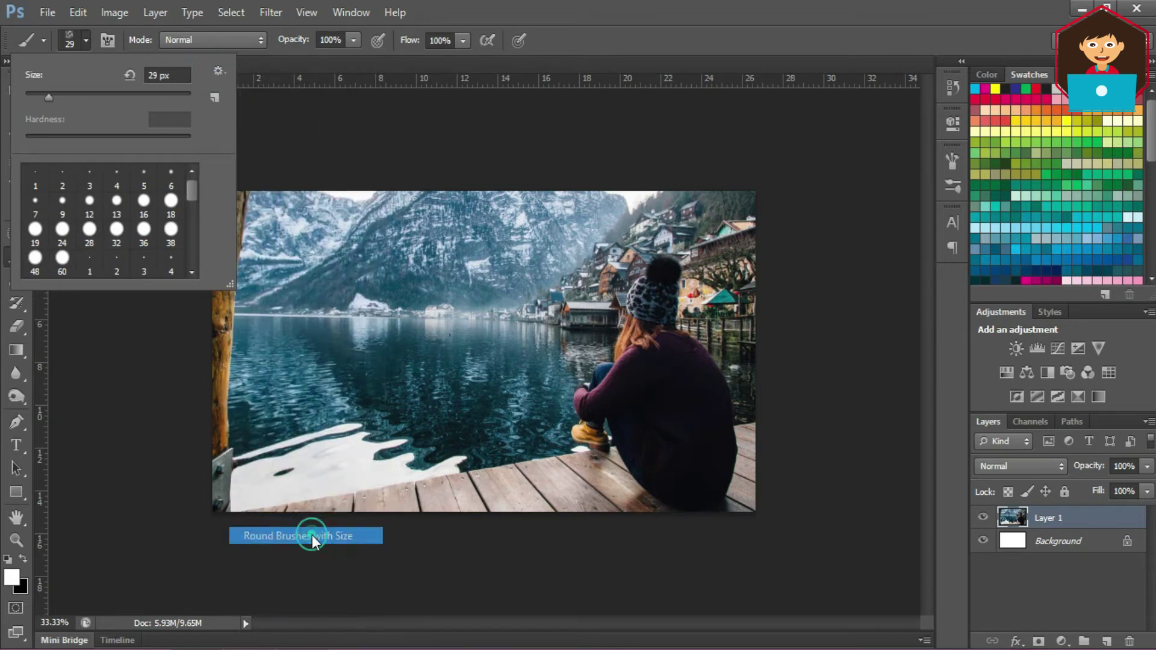
pyautogui.click(696, 254)
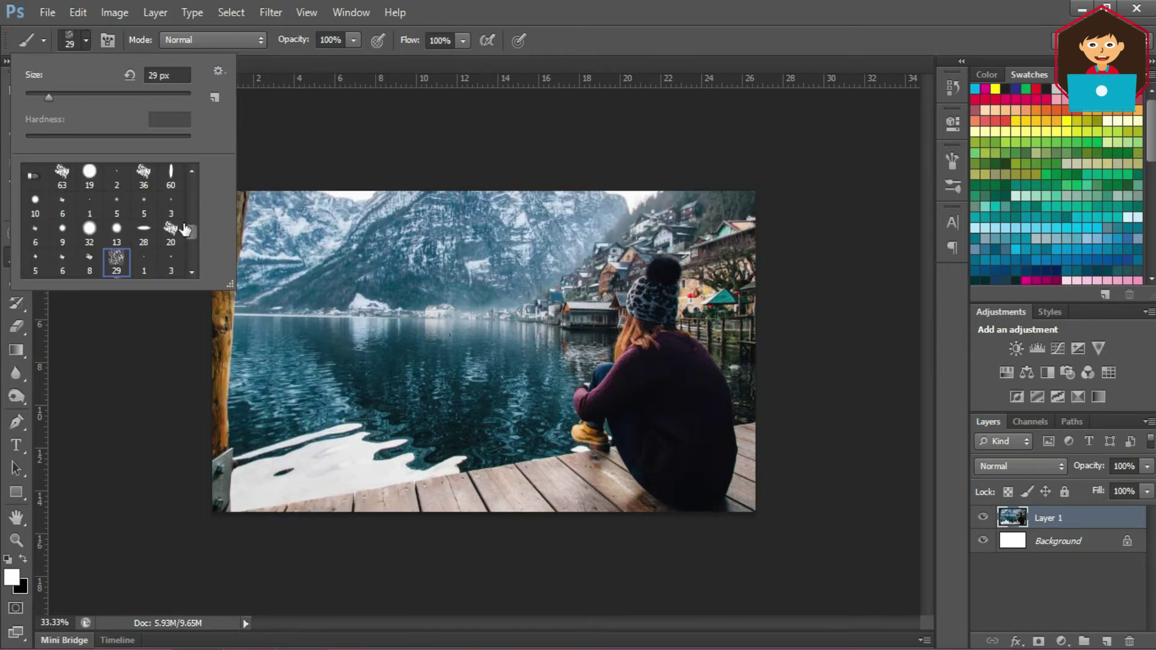
pyautogui.press('Escape')
pyautogui.click(86, 40)
pyautogui.moveTo(188, 228)
pyautogui.mouseDown()
pyautogui.moveTo(193, 261)
pyautogui.moveTo(203, 191)
pyautogui.moveTo(196, 254)
pyautogui.mouseUp()
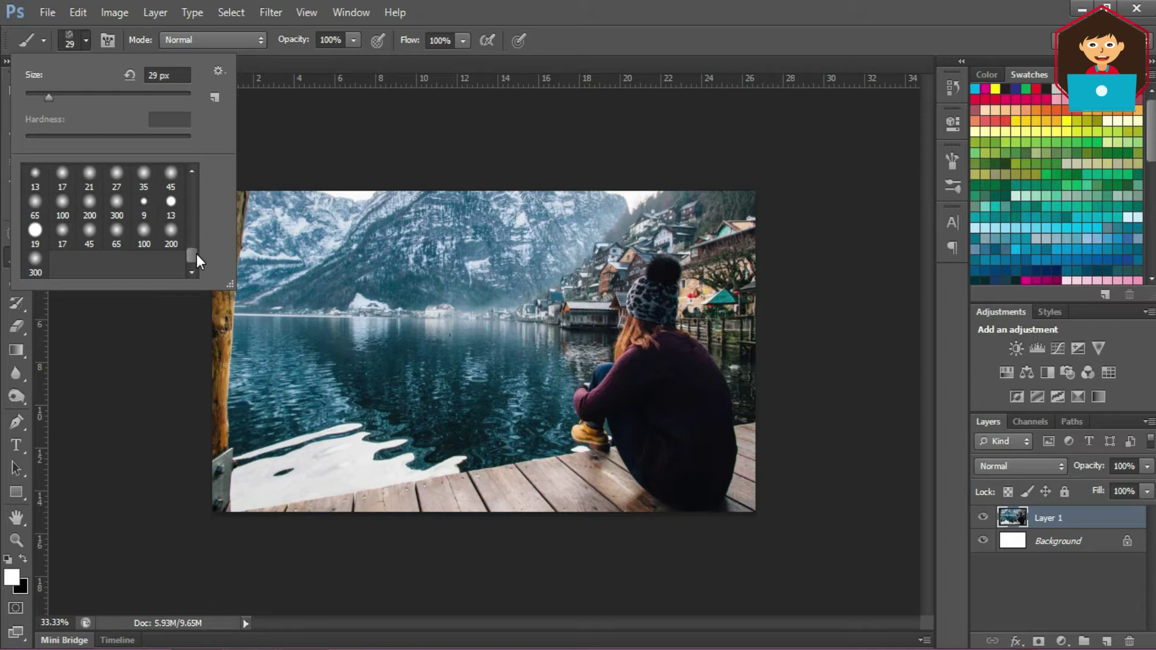
# Create a new blank document, Untitled-2, 4 cm wide and 4 cm high
pyautogui.click(50, 14)
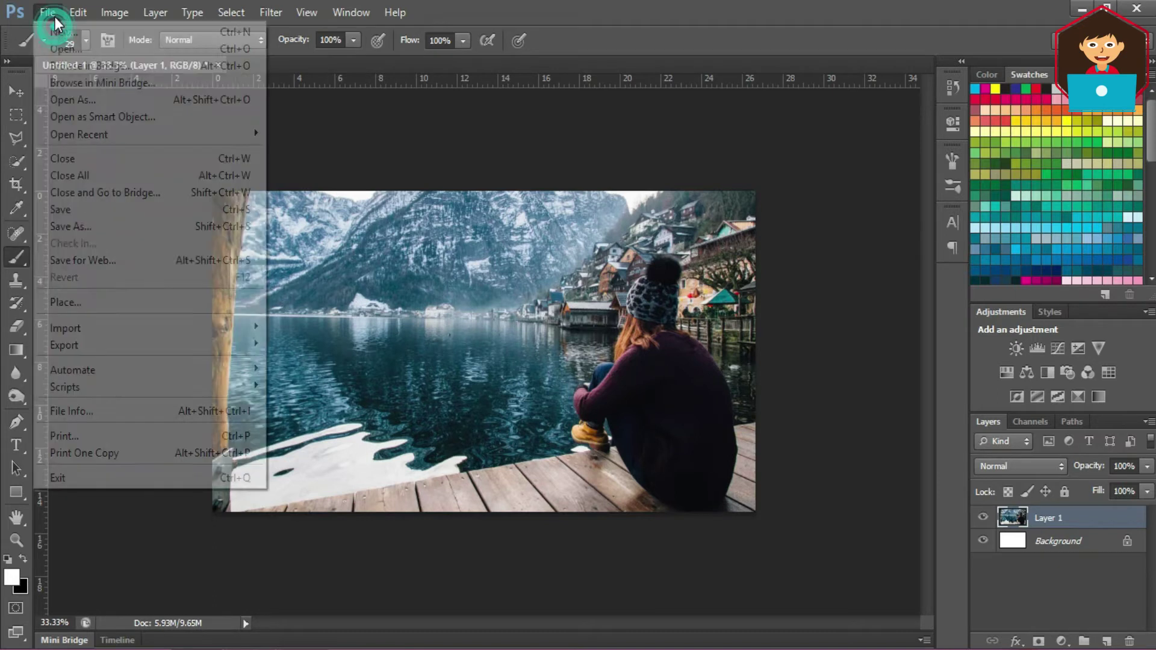
pyautogui.click(58, 29)
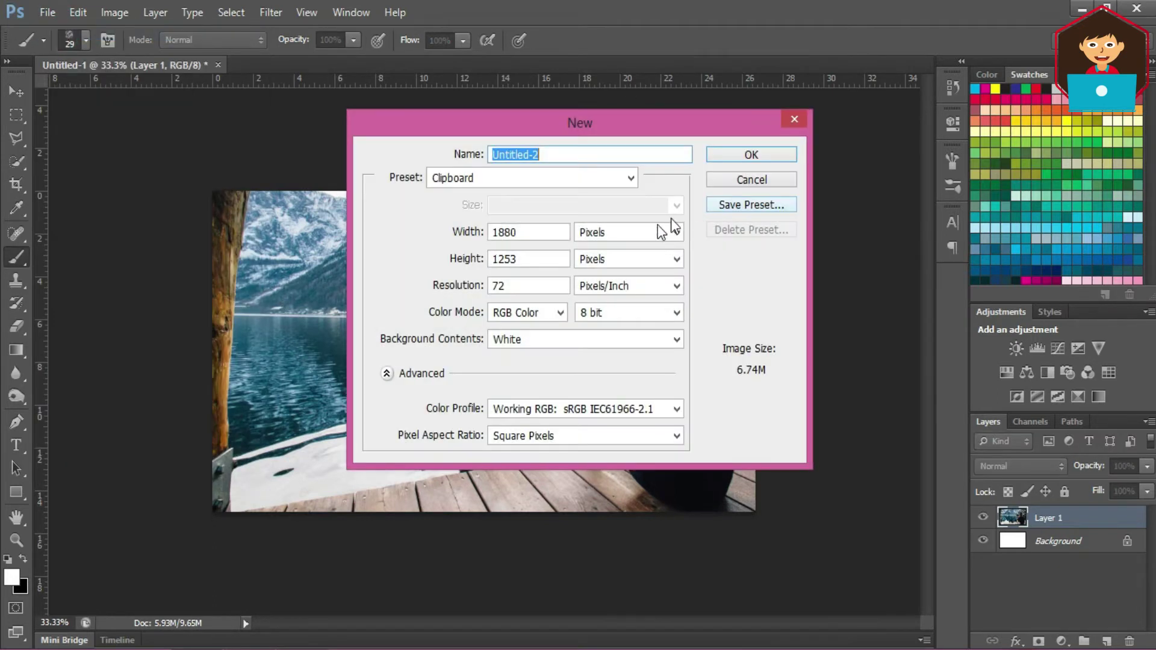
pyautogui.click(628, 234)
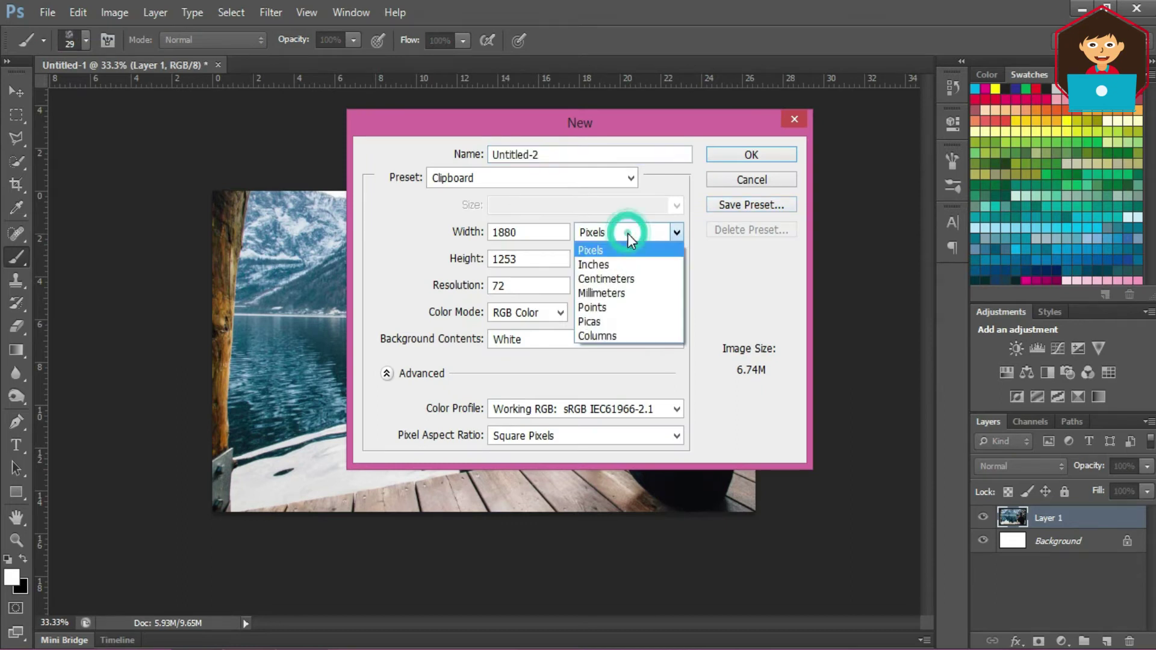
pyautogui.click(620, 278)
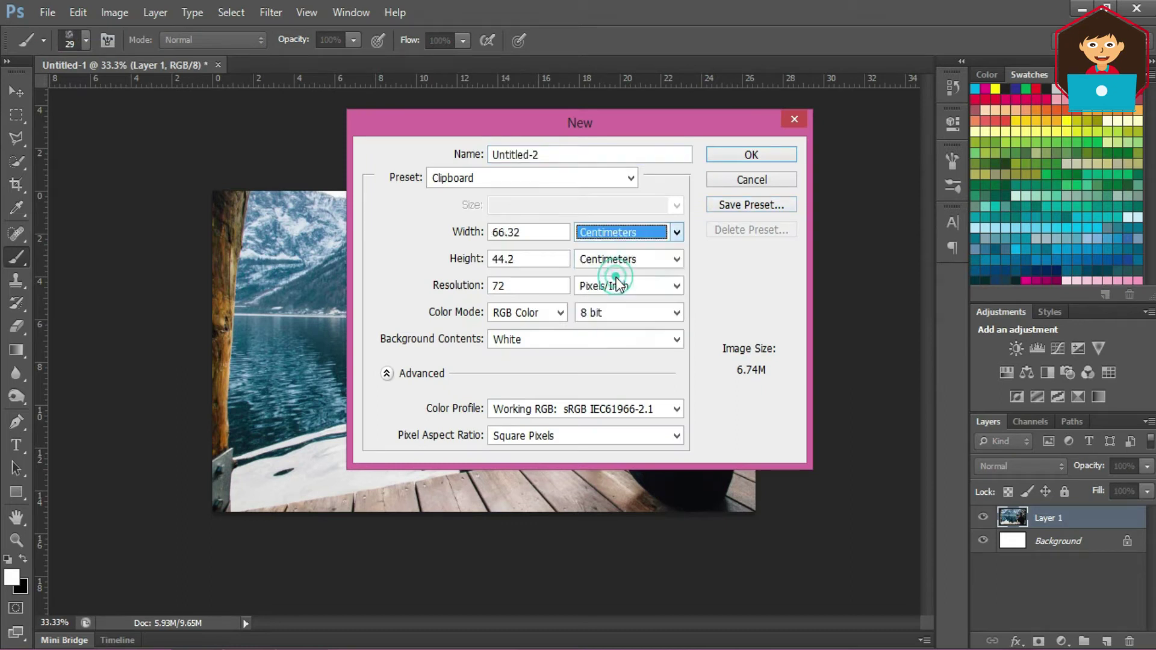
pyautogui.doubleClick(524, 232)
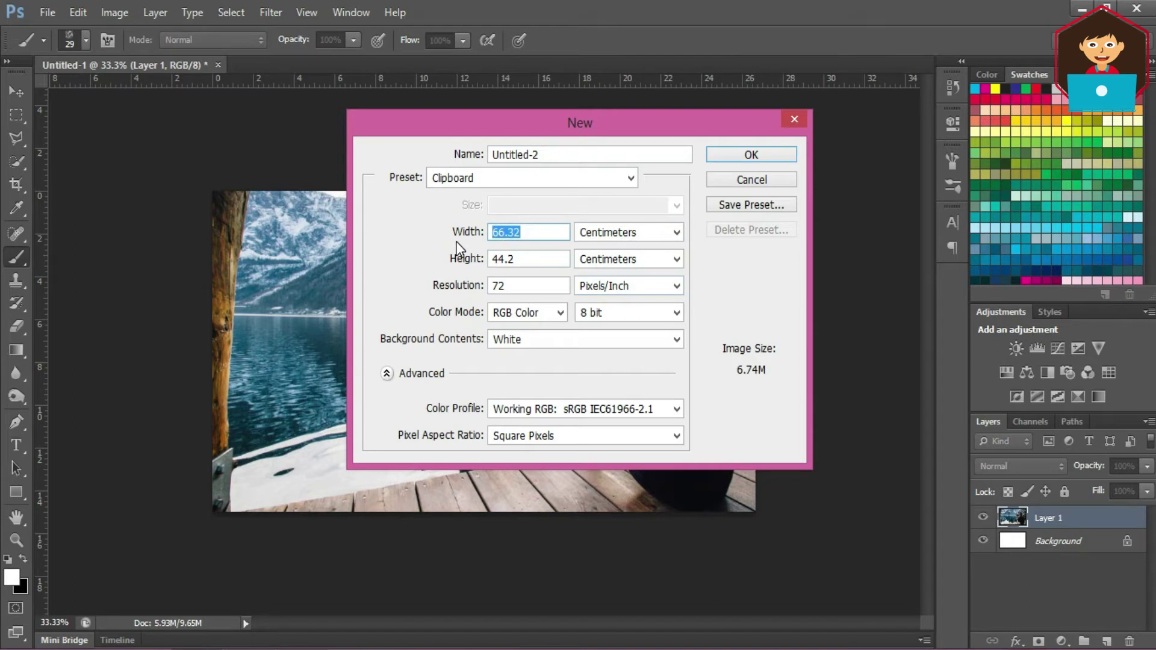
pyautogui.write('4')
pyautogui.press('Tab')
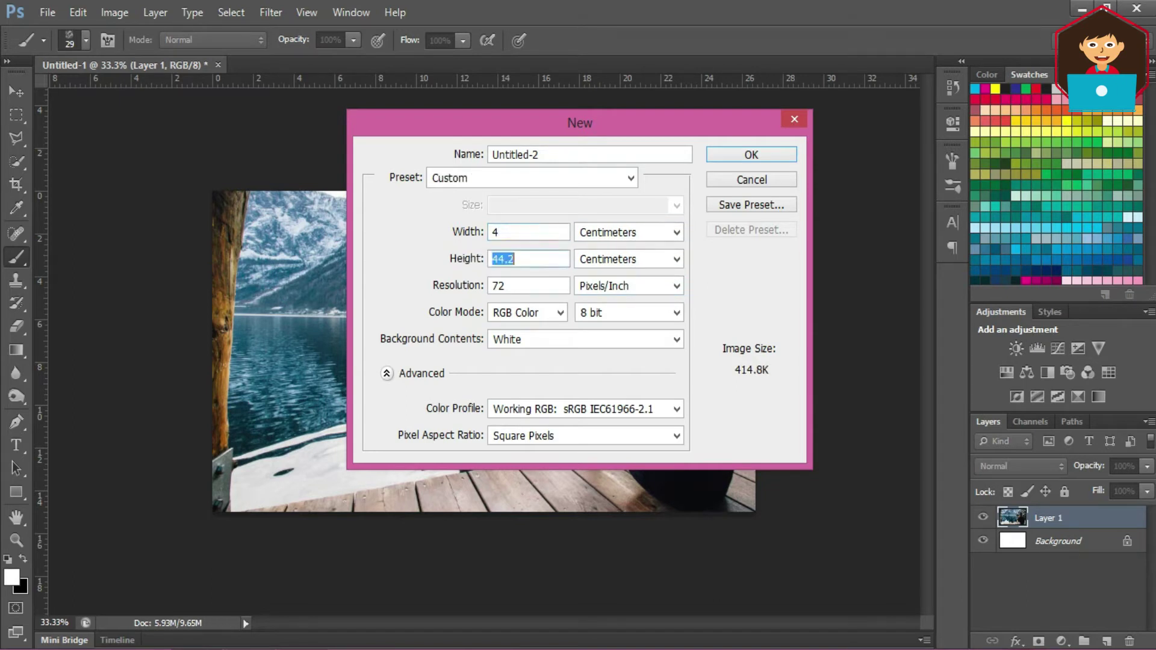
pyautogui.write('4')
pyautogui.press('Tab')
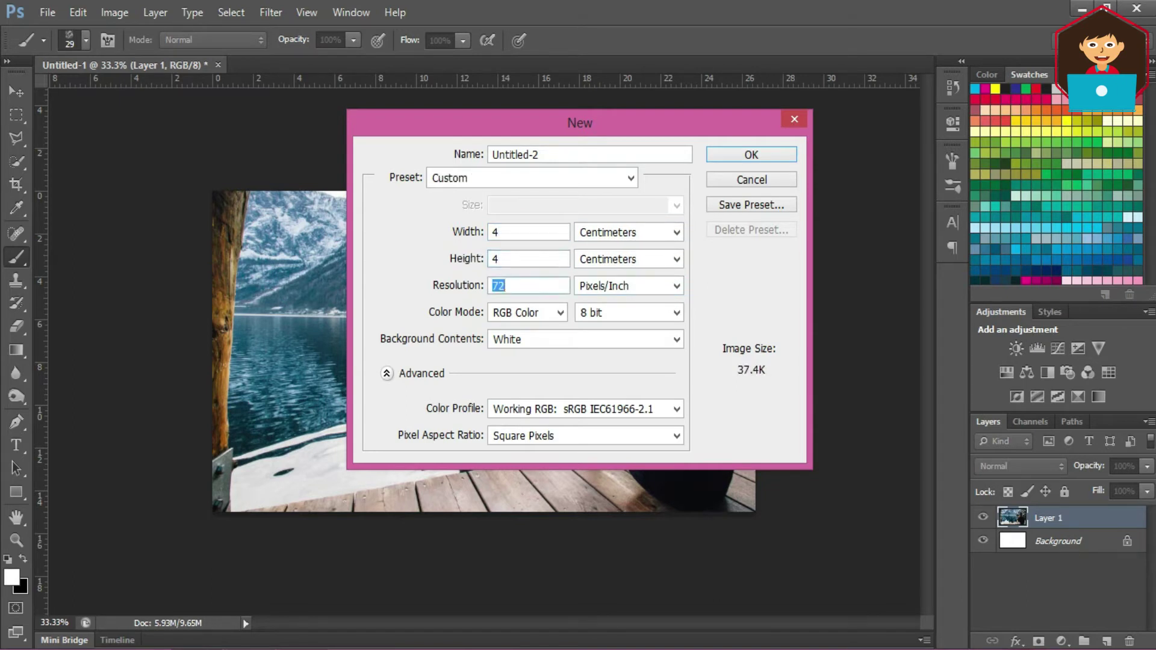
pyautogui.press('Return')
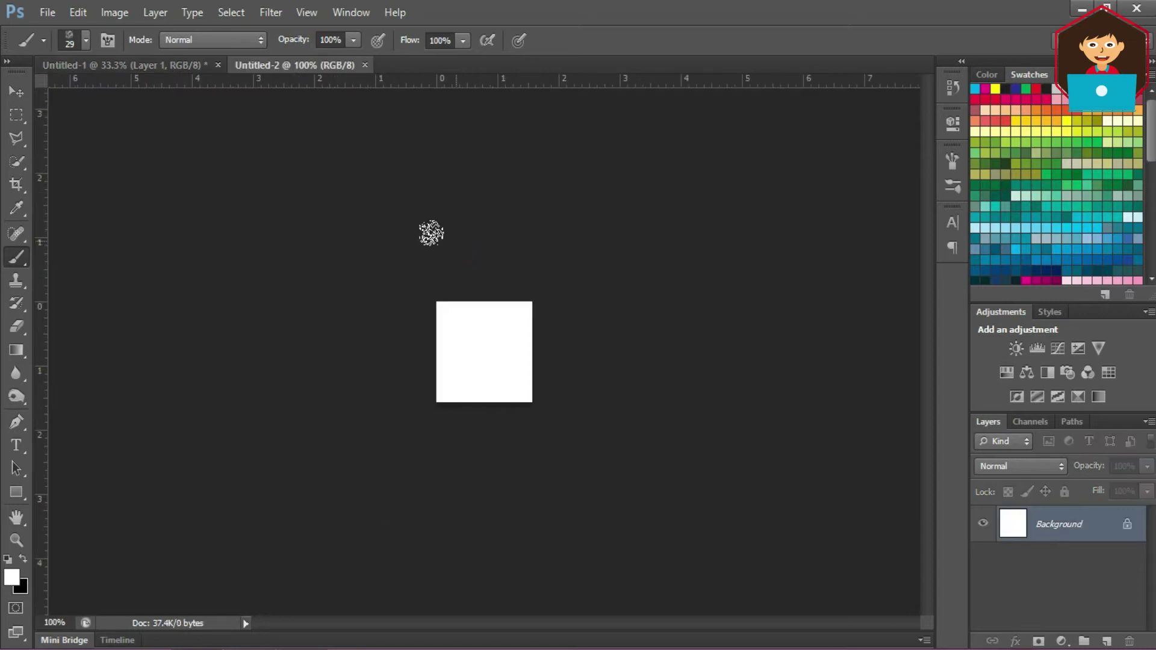
# Pick the soft 45 px round brush with black foreground at 60% opacity, zoomed in
pyautogui.click(85, 37)
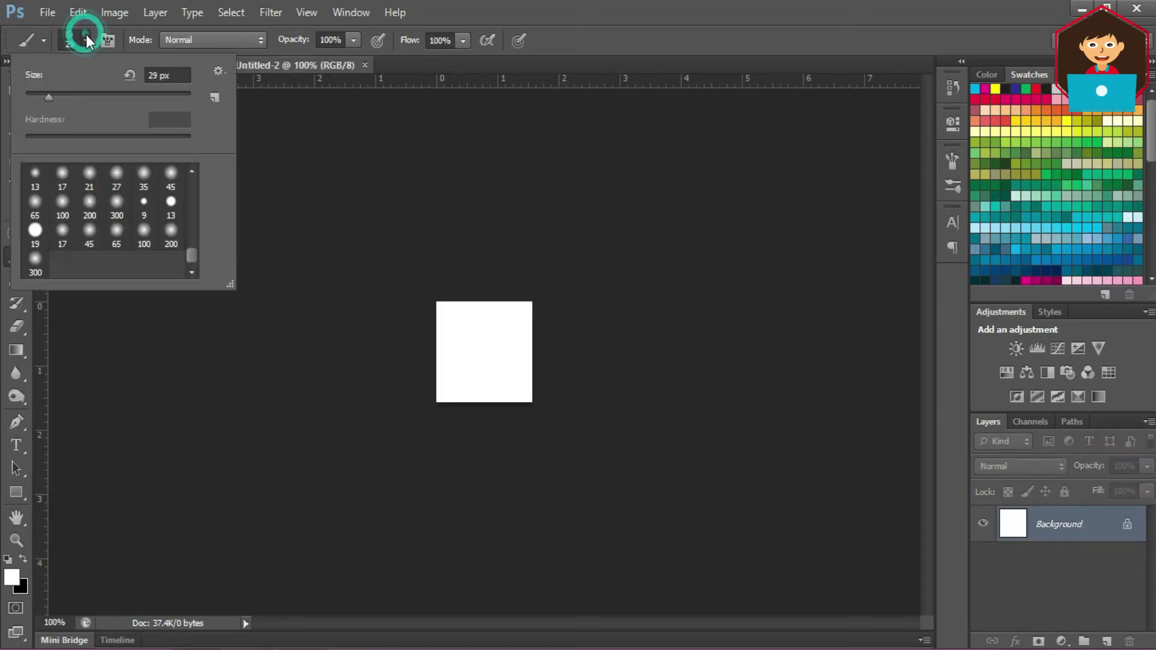
pyautogui.click(168, 178)
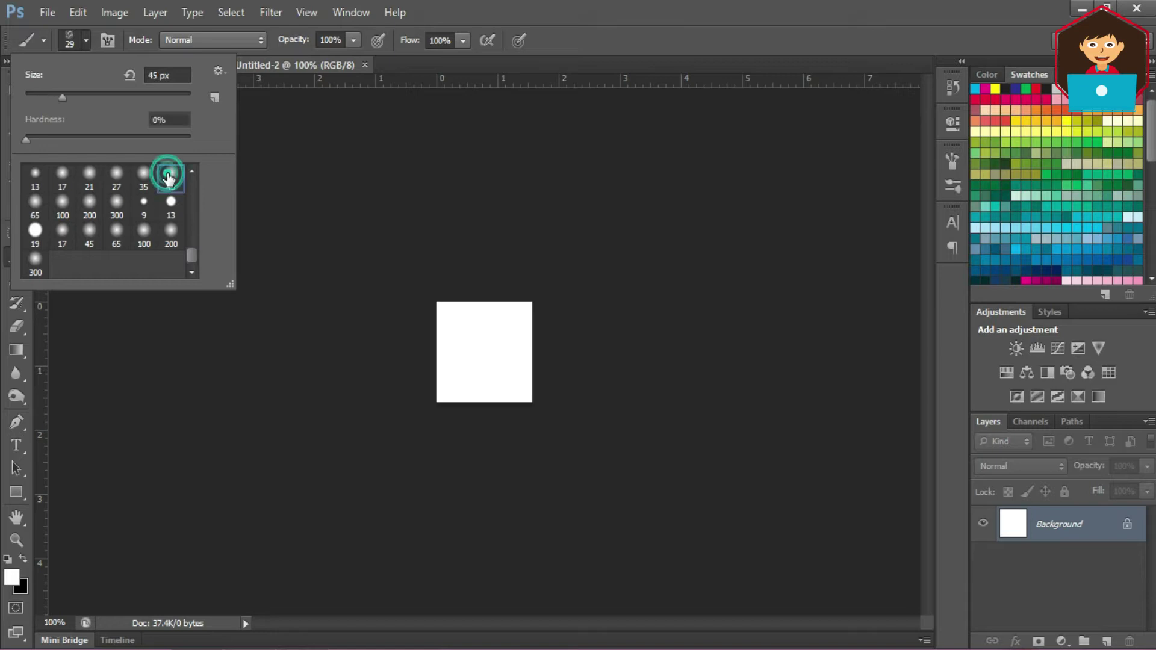
pyautogui.press('Return')
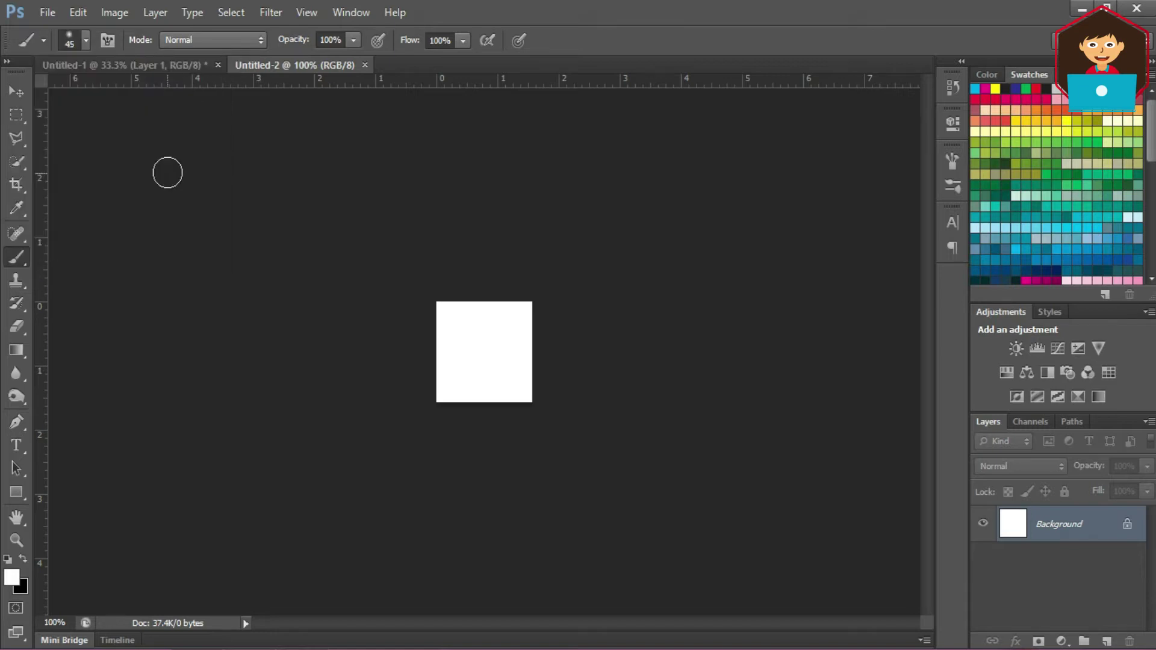
pyautogui.click(20, 562)
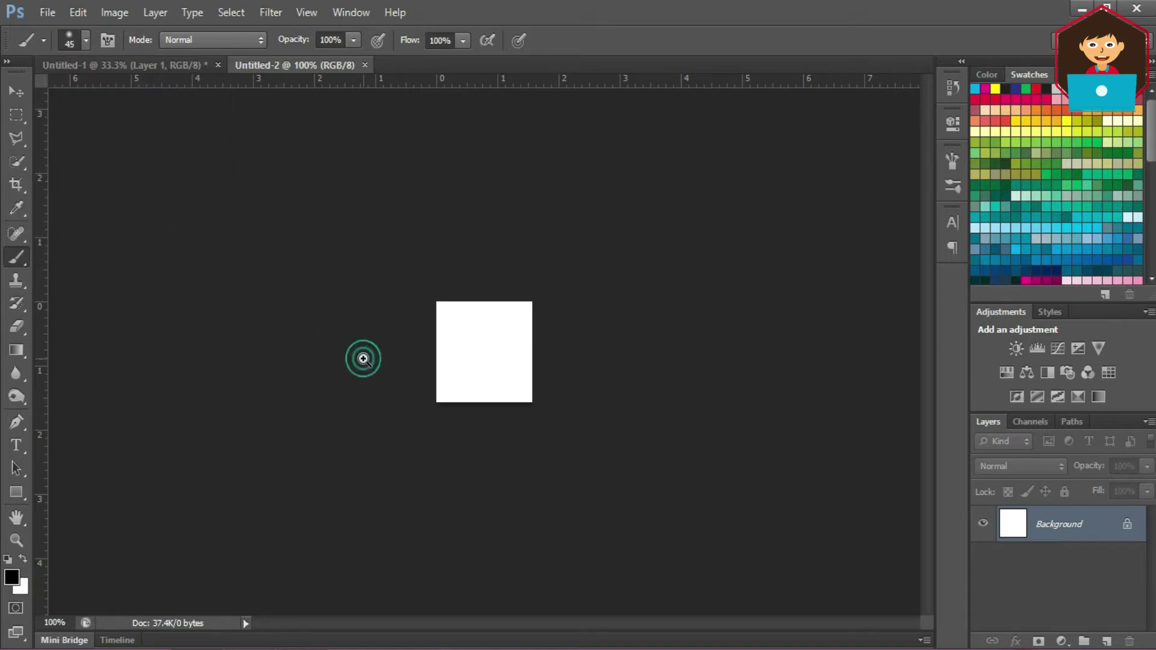
pyautogui.hotkey('ctrl', '+')
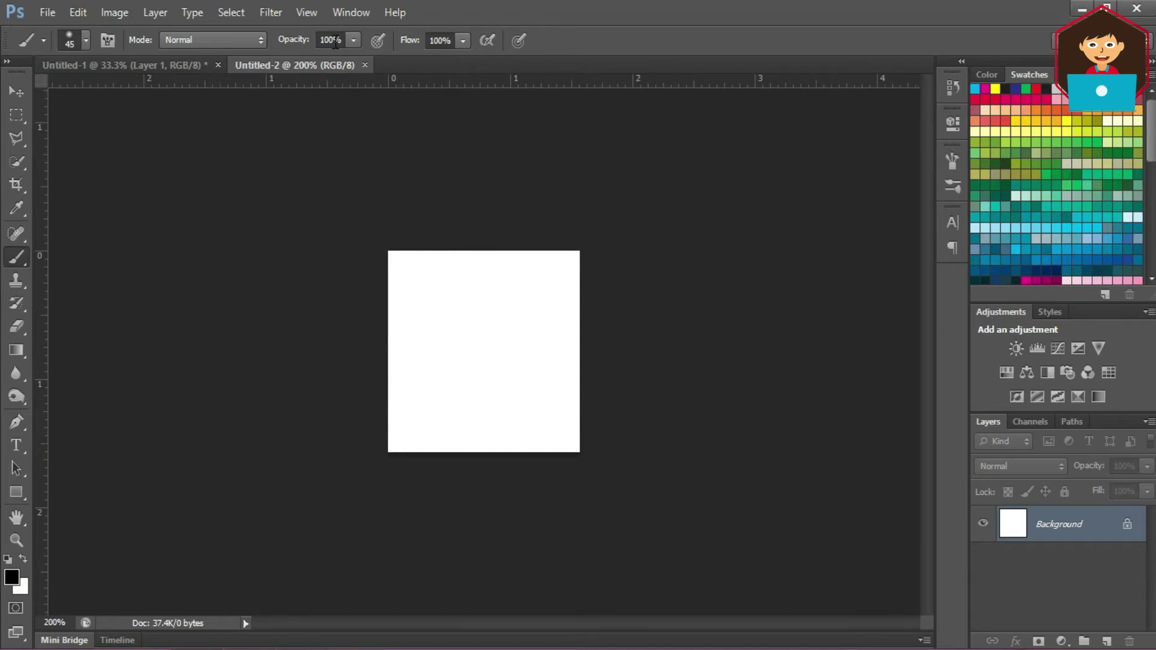
pyautogui.click(332, 39)
pyautogui.write('60')
pyautogui.press('Return')
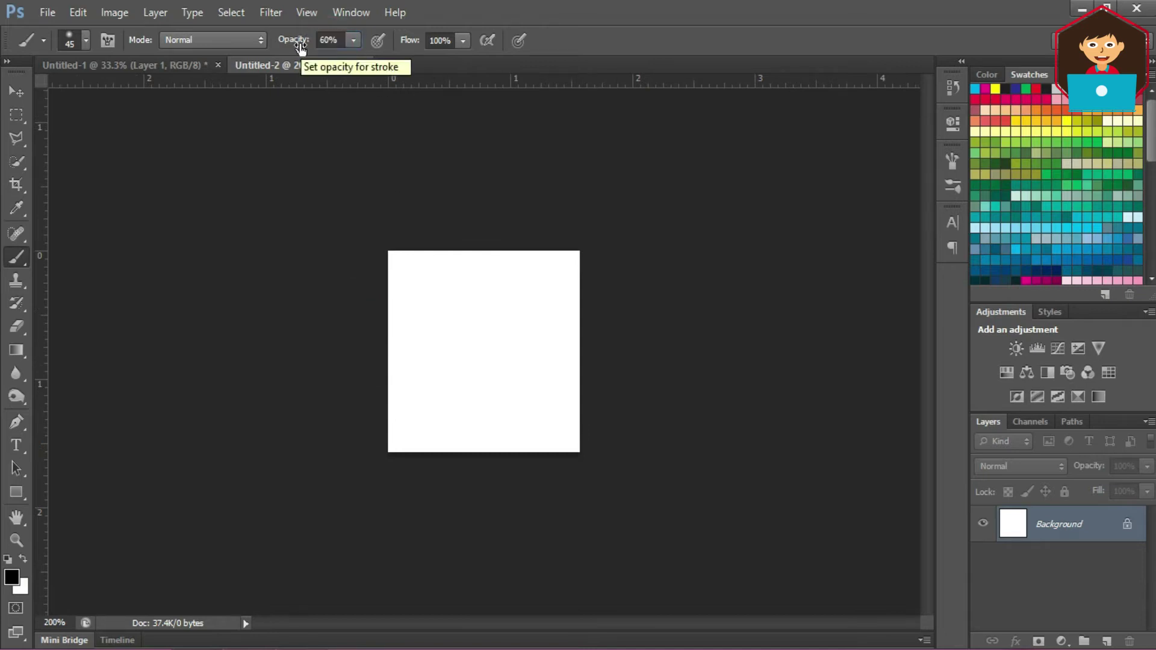
# Add a new layer and paint small grey dots with a smaller brush
pyautogui.click(1110, 642)
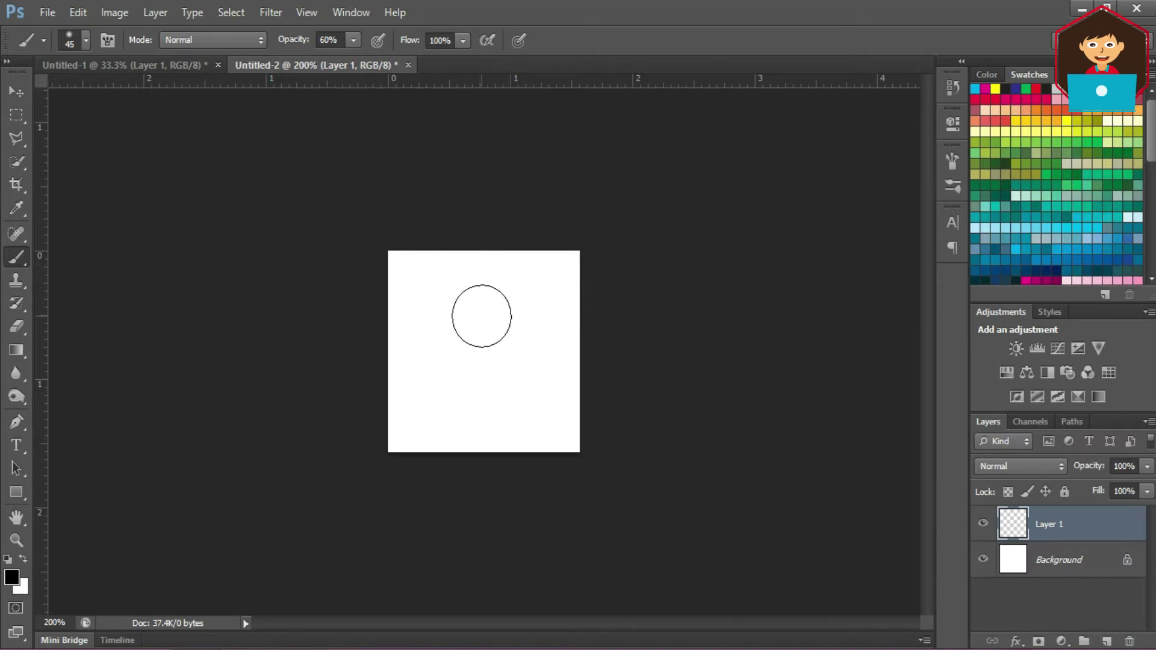
pyautogui.press('[')
pyautogui.press('[')
pyautogui.press('[')
pyautogui.press('[')
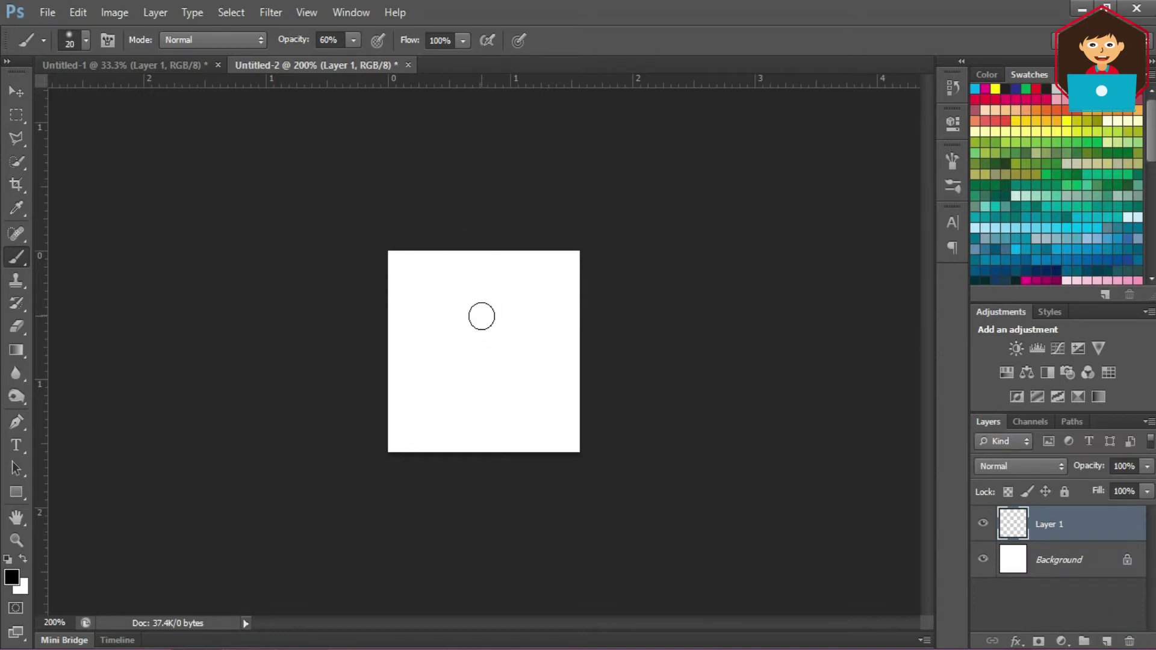
pyautogui.press('[')
pyautogui.press('[')
pyautogui.press('[')
pyautogui.press('[')
pyautogui.press('[')
pyautogui.keyDown('ctrl'); pyautogui.click(482, 319); pyautogui.keyUp('ctrl')
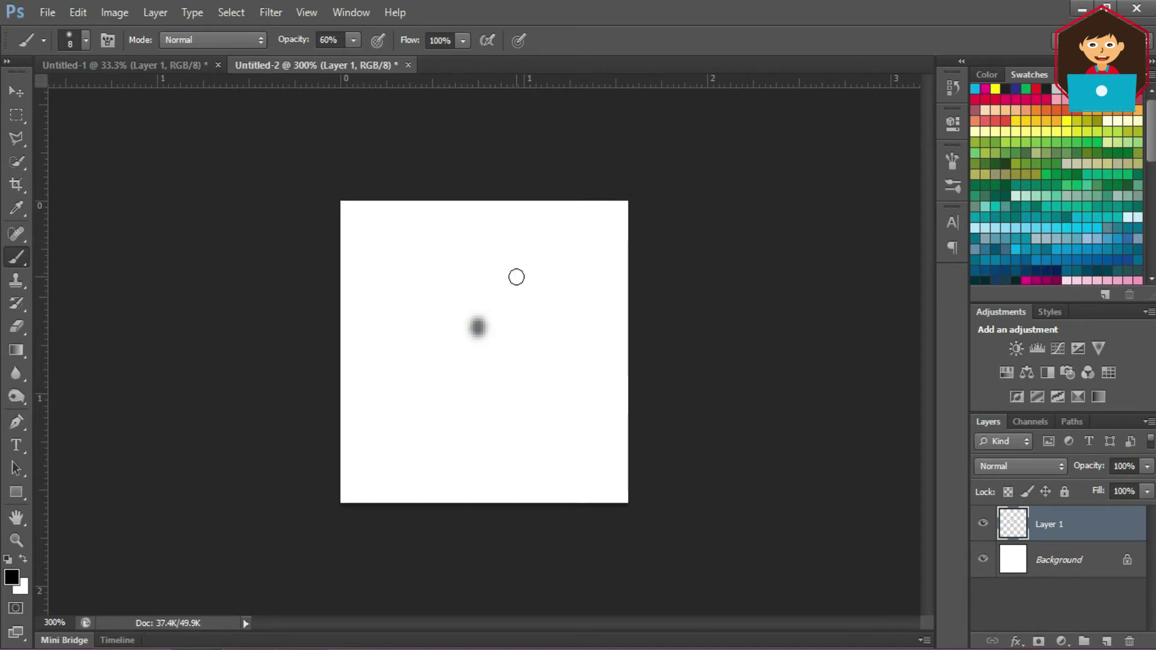
pyautogui.press('[')
pyautogui.press('[')
pyautogui.press('[')
pyautogui.click(517, 280)
pyautogui.click(521, 364)
# Lower brush opacity to 40% and paint fainter dots around the centre, undoing one
pyautogui.click(330, 42)
pyautogui.write('40')
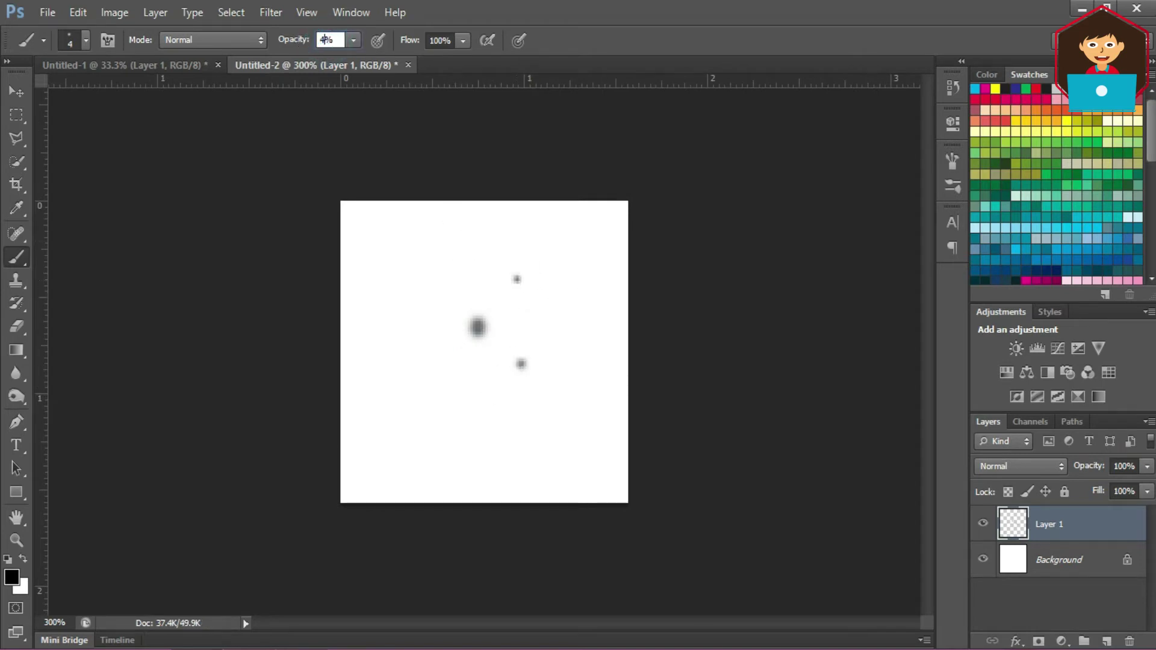
pyautogui.press('Return')
pyautogui.click(442, 372)
pyautogui.click(435, 273)
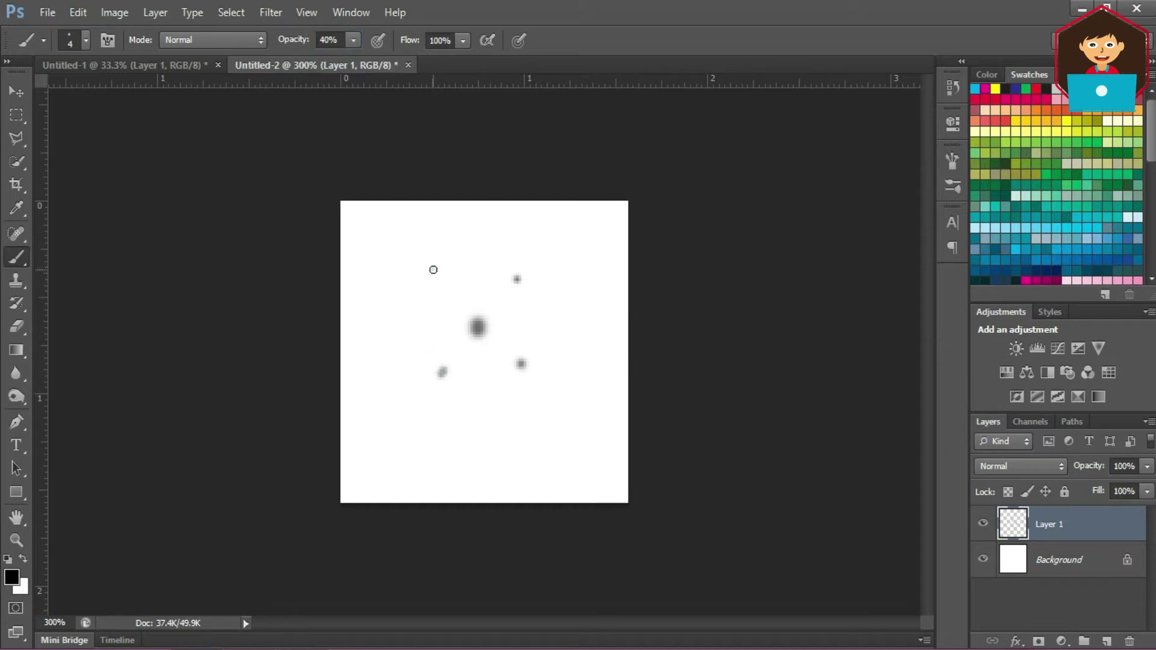
pyautogui.hotkey('ctrl', 'z')
pyautogui.click(556, 291)
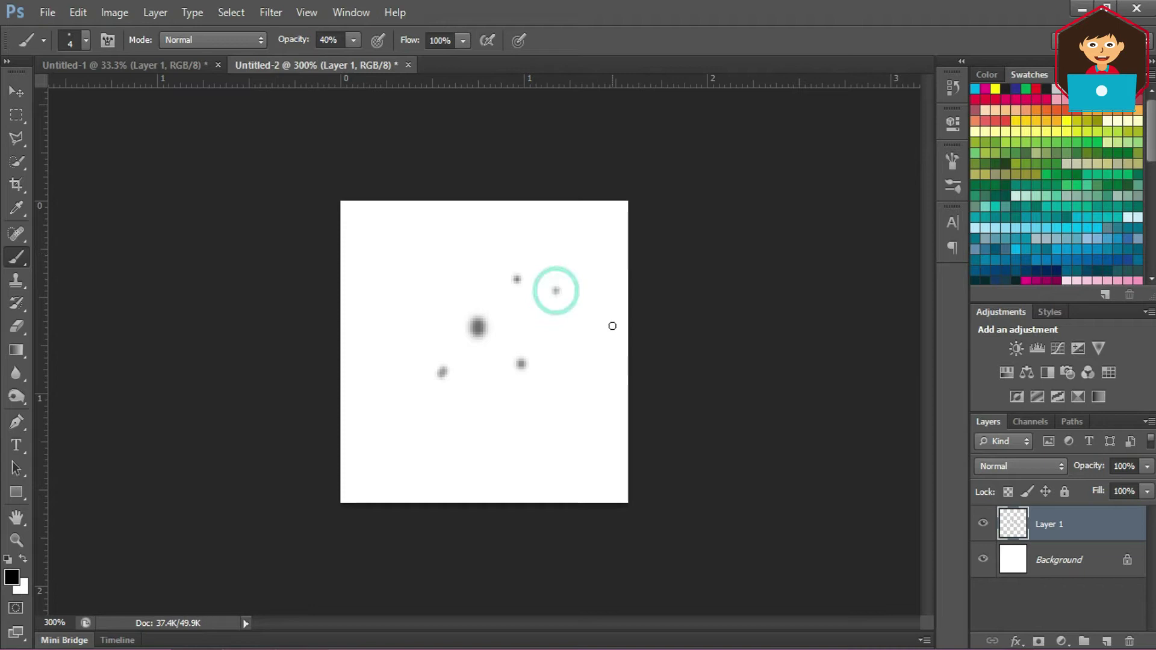
pyautogui.click(543, 313)
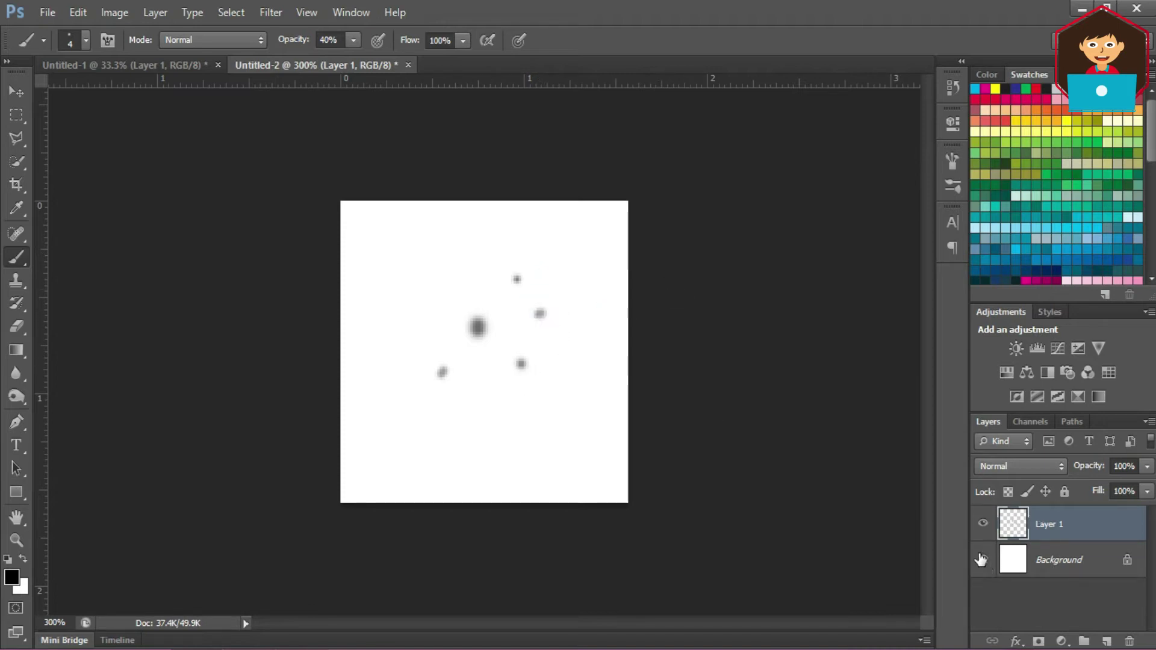
# Hide the Background layer and define the dots as a brush preset named 'sn'
pyautogui.click(983, 560)
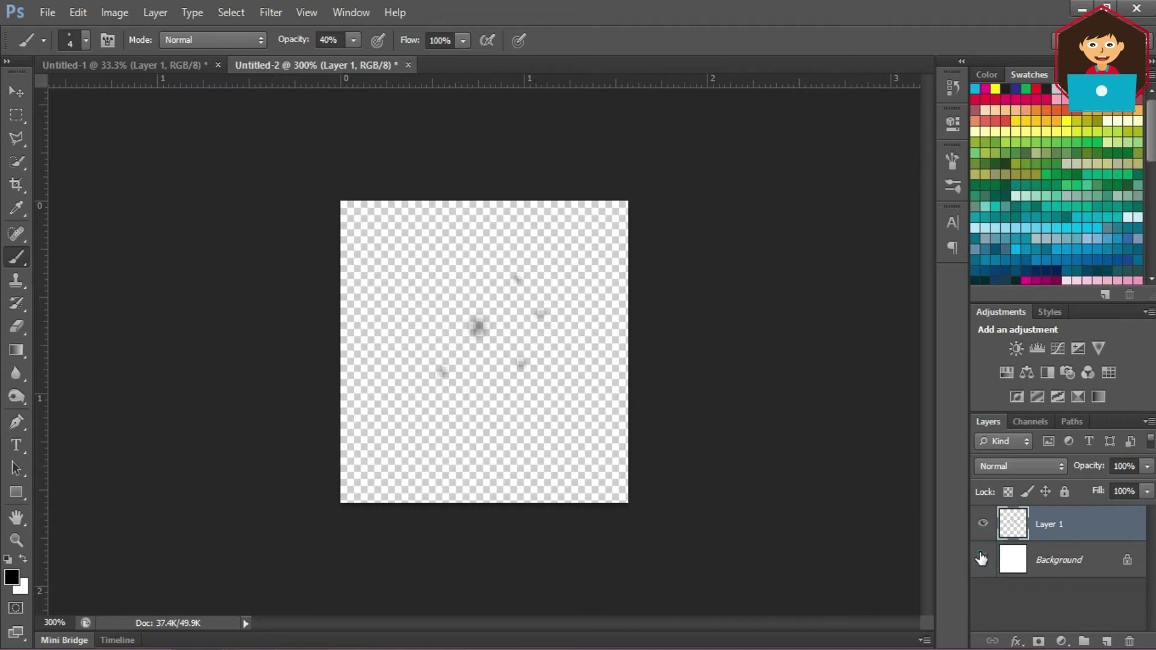
pyautogui.click(77, 12)
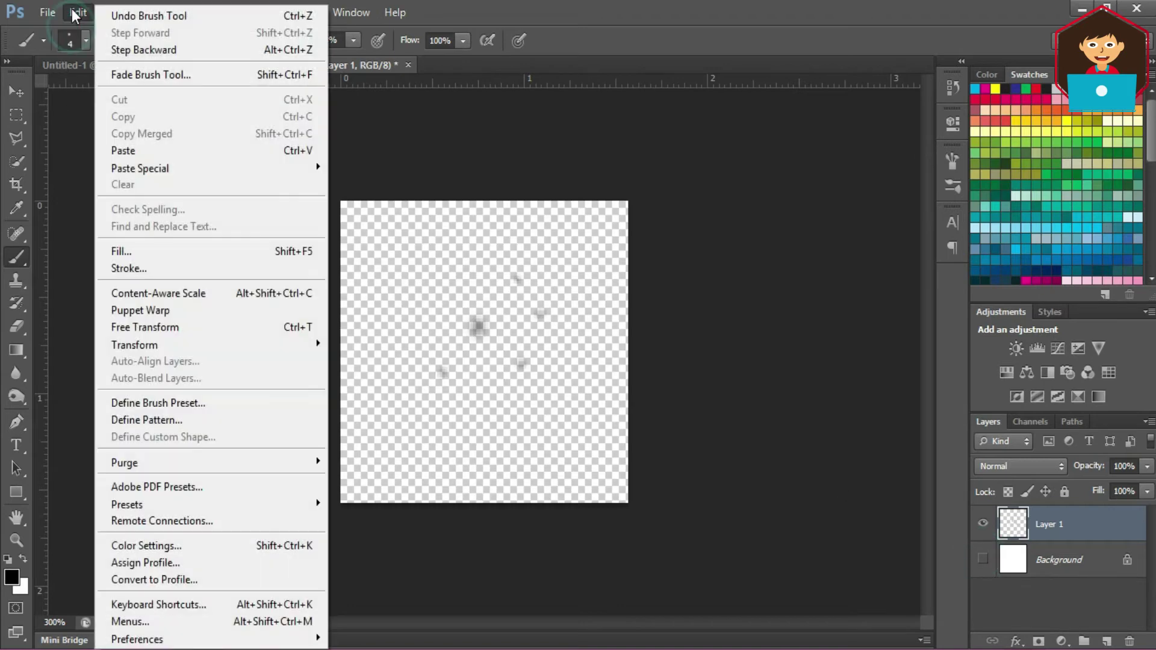
pyautogui.click(171, 406)
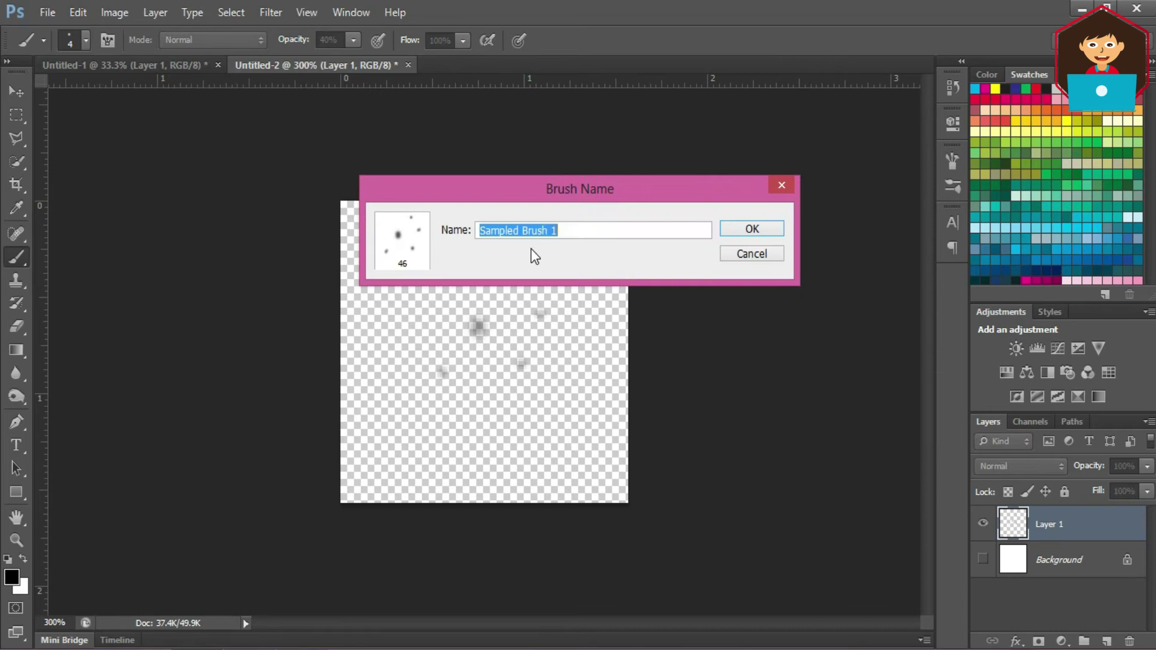
pyautogui.write('snow')
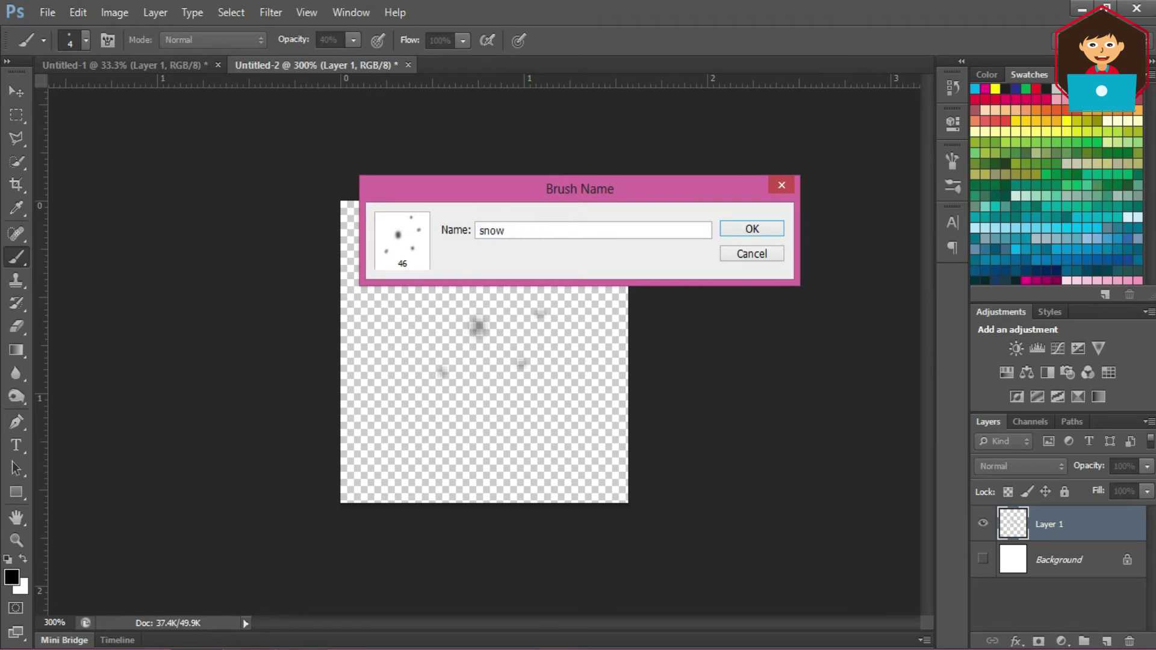
pyautogui.press('Return')
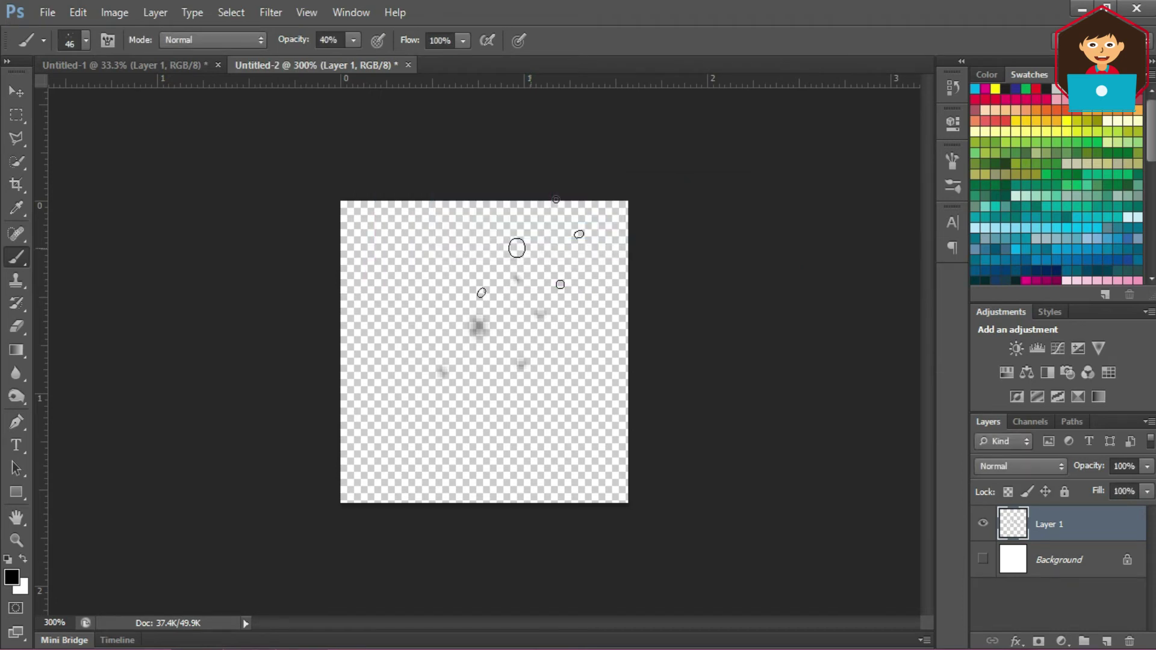
pyautogui.press('v')
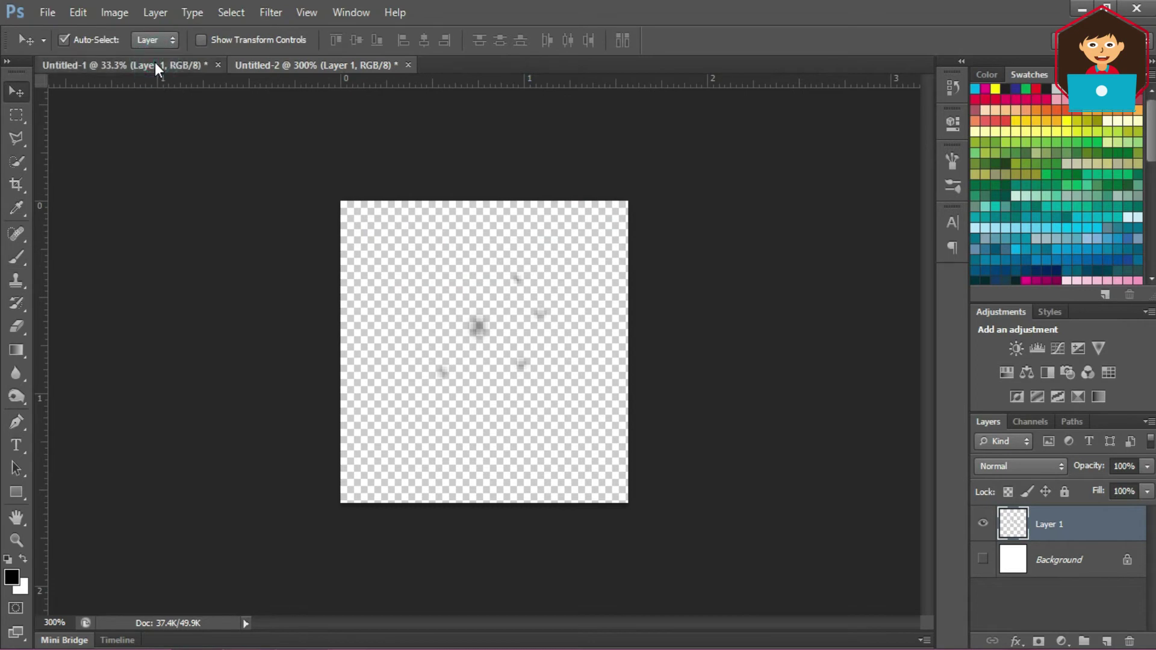
# On the lake photo, add Layer 2 and select the snow brush preset with adjusted opacity
pyautogui.click(154, 62)
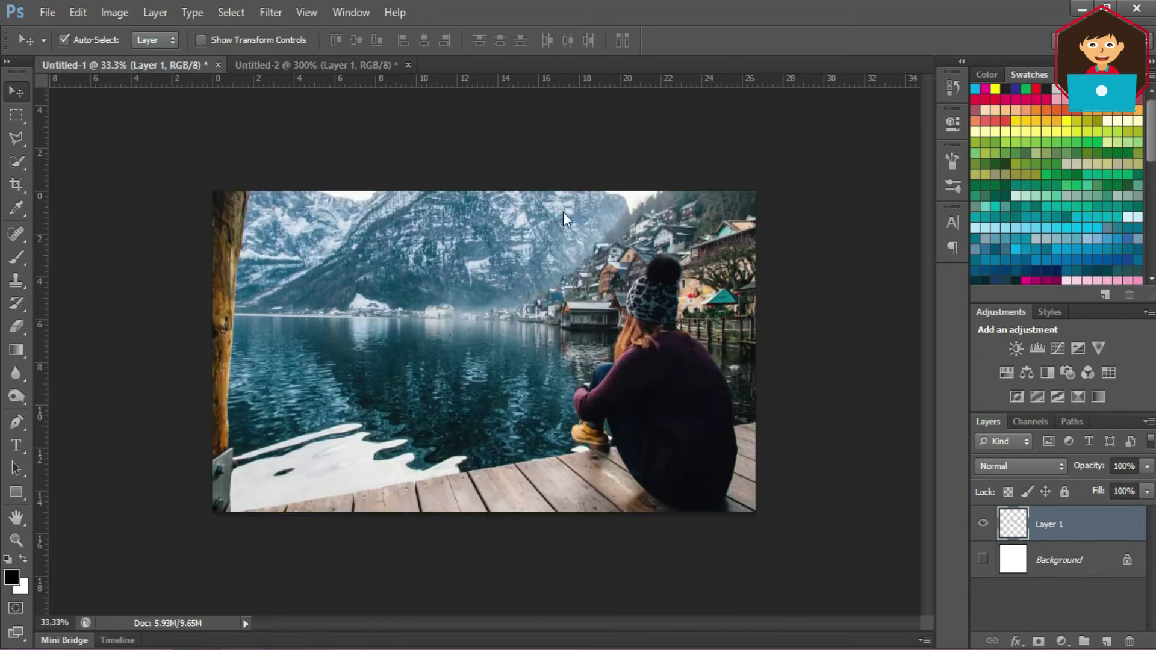
pyautogui.click(1107, 642)
pyautogui.click(21, 259)
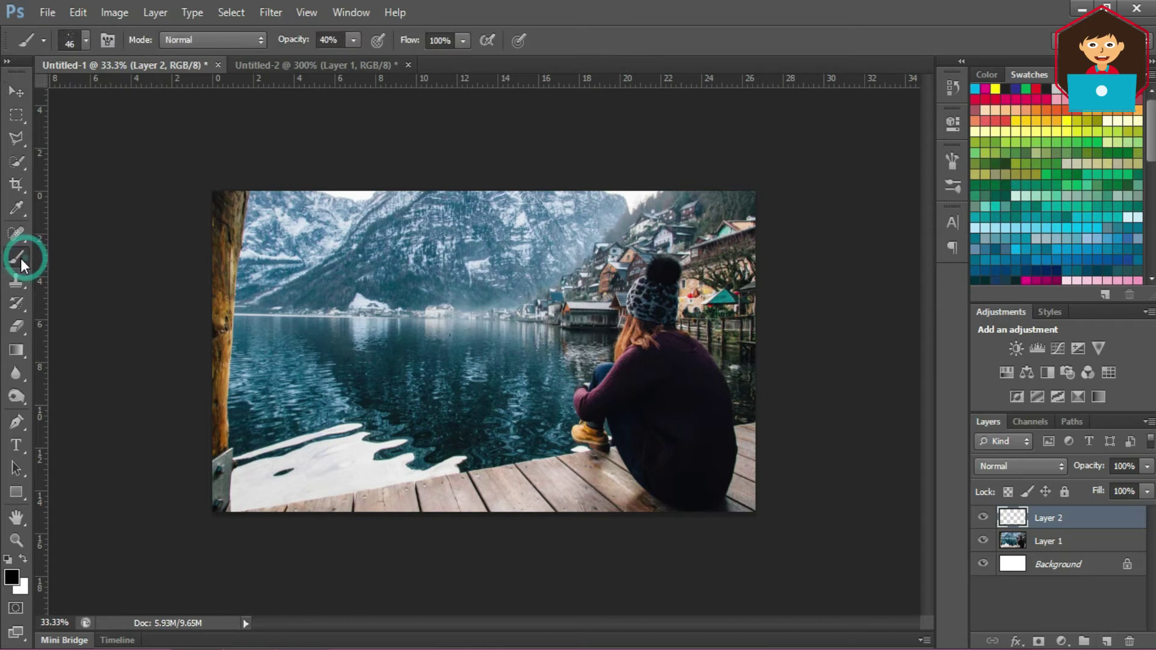
pyautogui.click(89, 38)
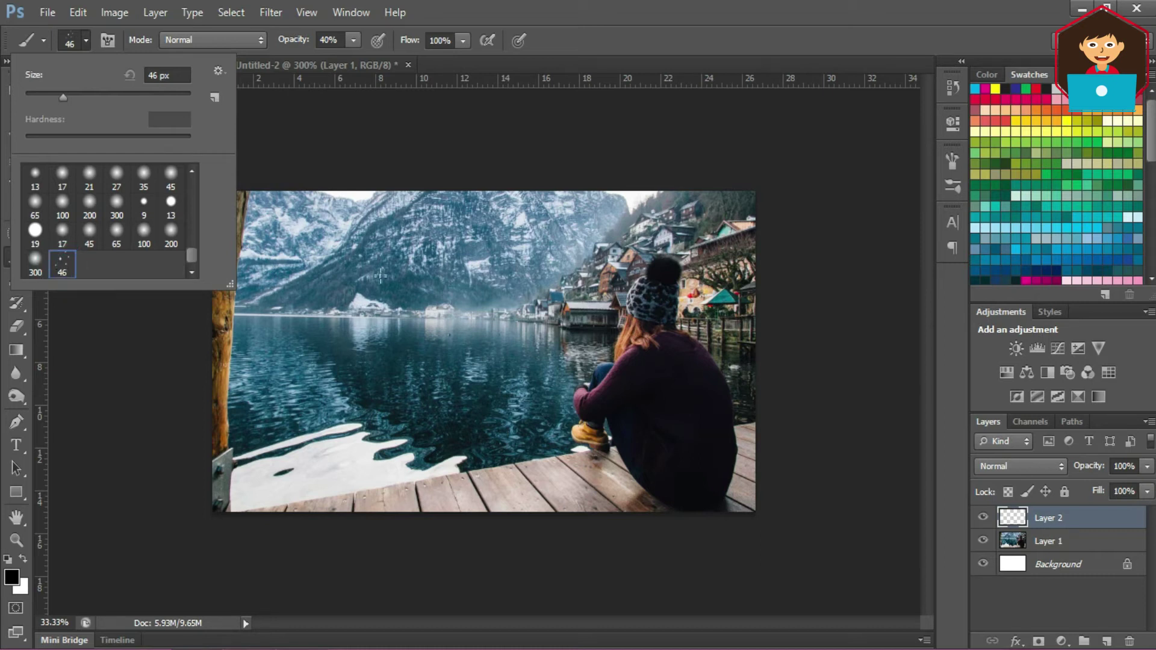
pyautogui.doubleClick(62, 262)
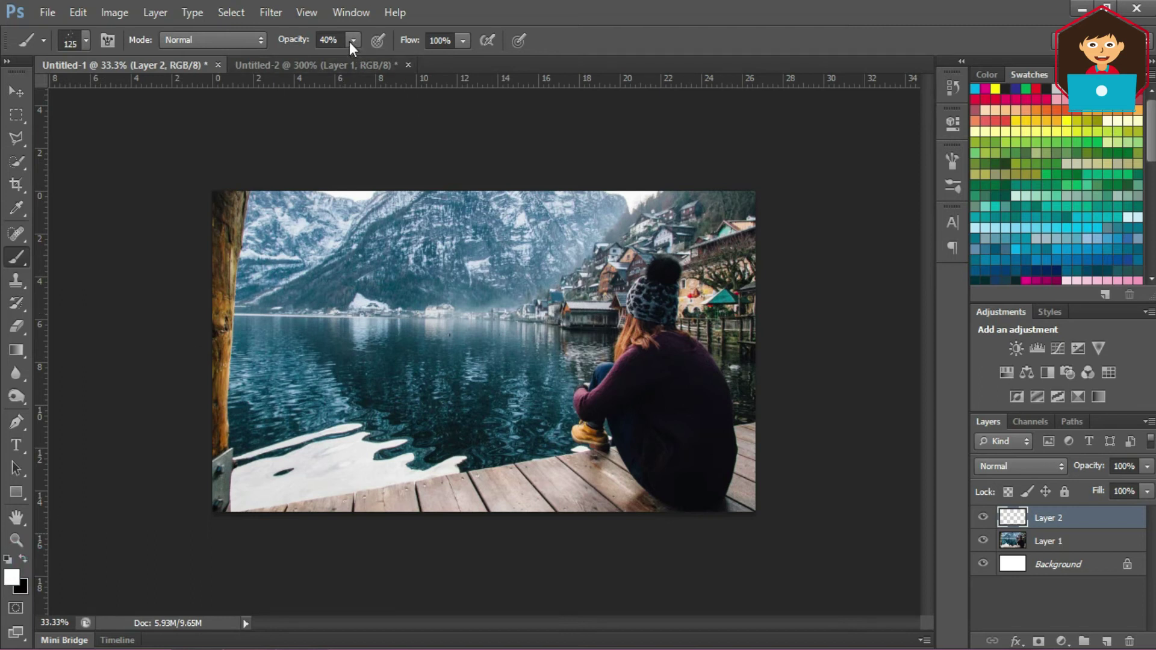
pyautogui.click(315, 40)
# Dab white snowflakes over the lake and mountains
pyautogui.click(335, 323)
pyautogui.click(381, 388)
pyautogui.click(416, 333)
pyautogui.click(311, 286)
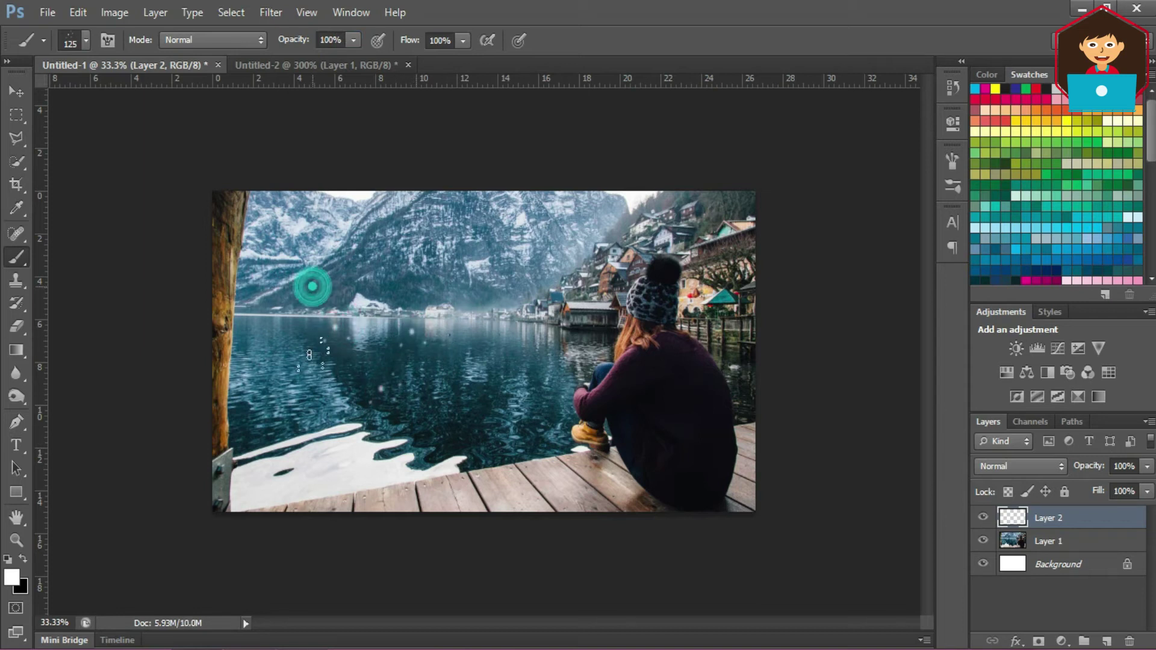
pyautogui.click(313, 356)
pyautogui.click(355, 301)
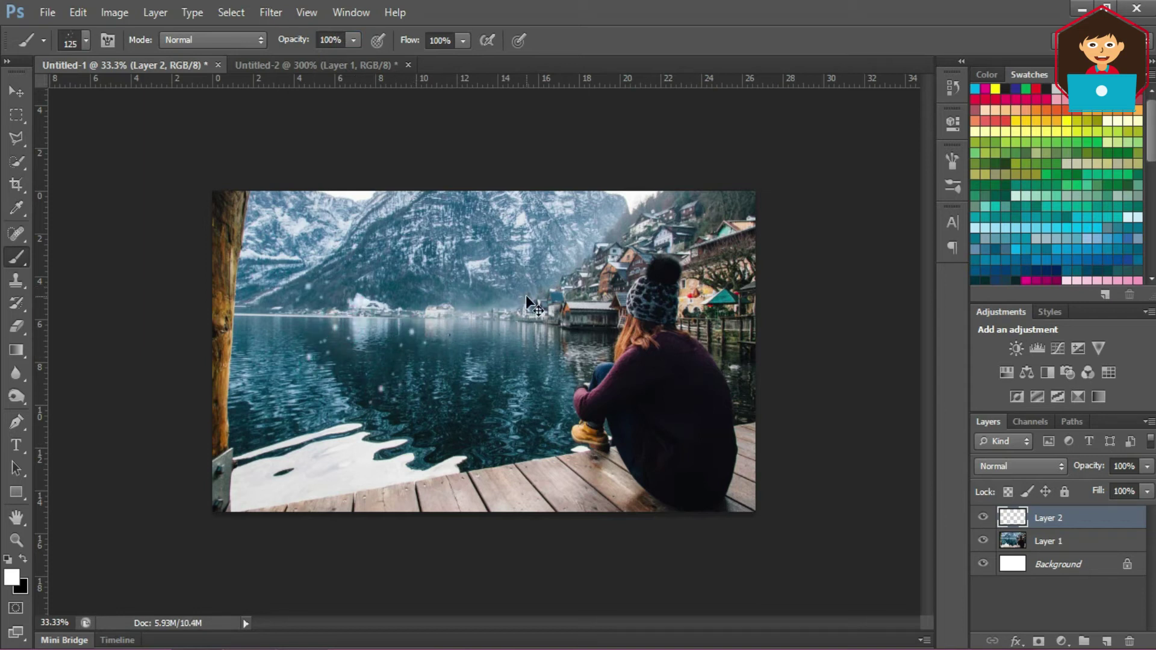
# In the Brush panel, enable Shape Dynamics with 11% size jitter and 7% minimum diameter
pyautogui.click(350, 12)
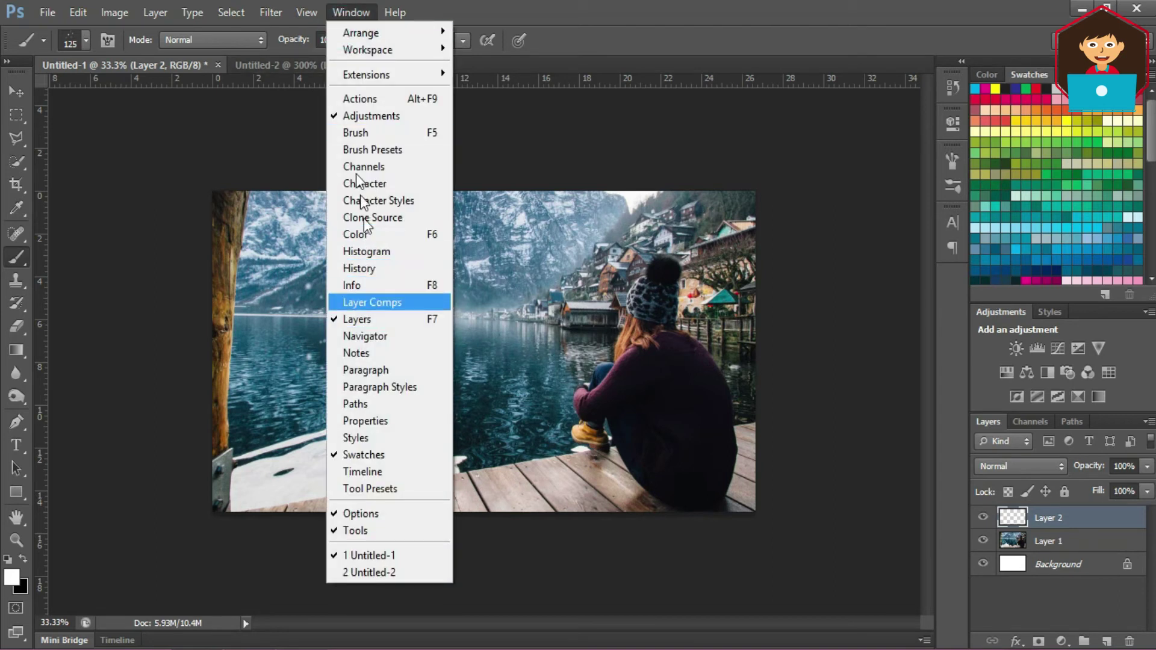
pyautogui.click(355, 138)
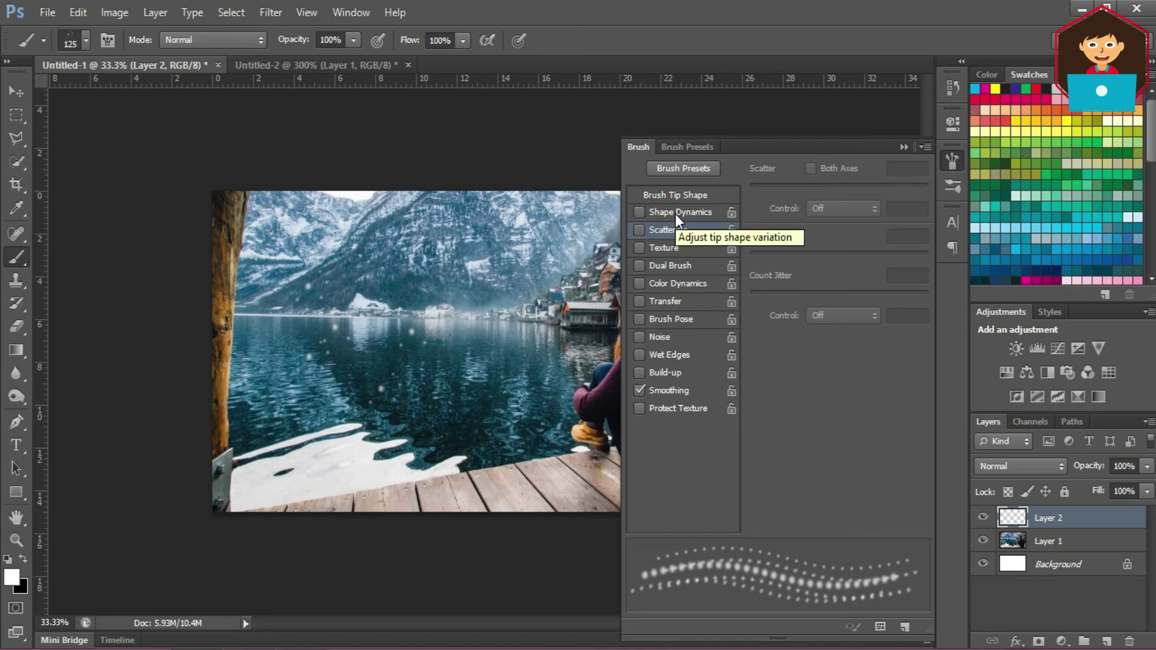
pyautogui.click(675, 214)
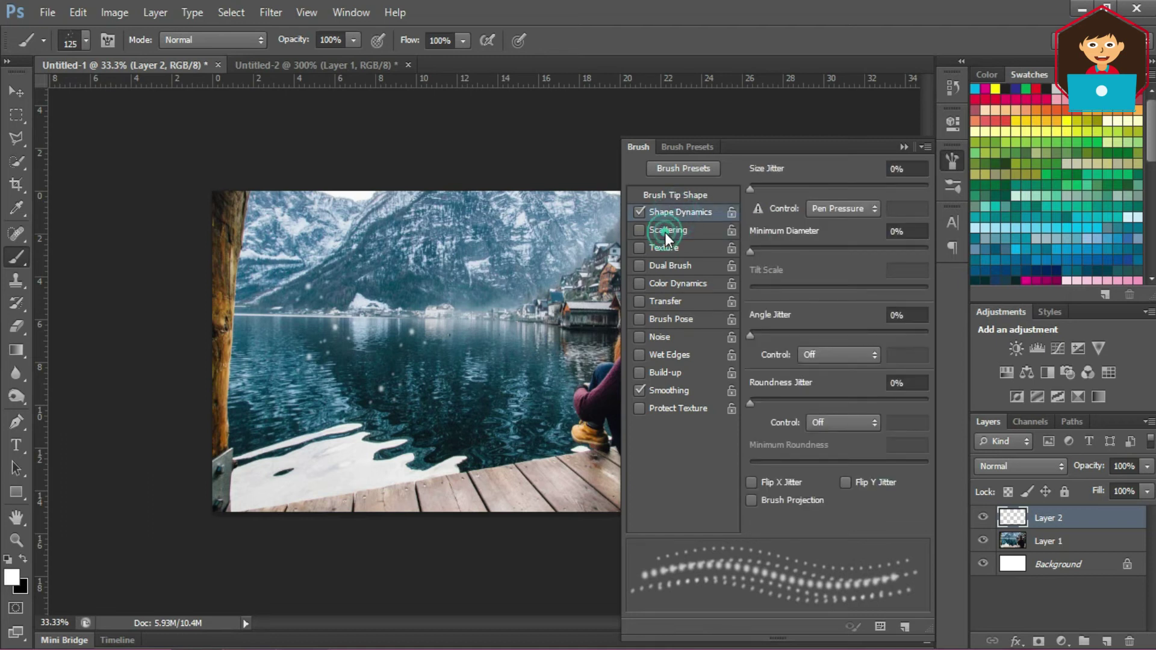
pyautogui.click(664, 232)
pyautogui.click(707, 213)
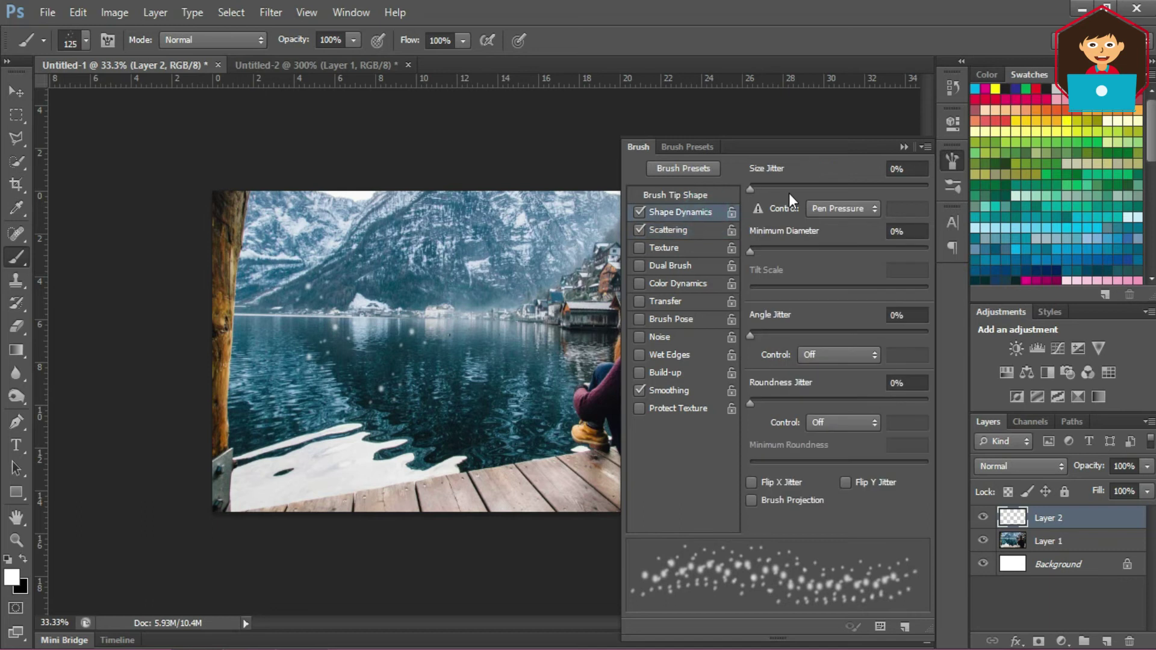
pyautogui.moveTo(753, 192); pyautogui.dragTo(769, 194)
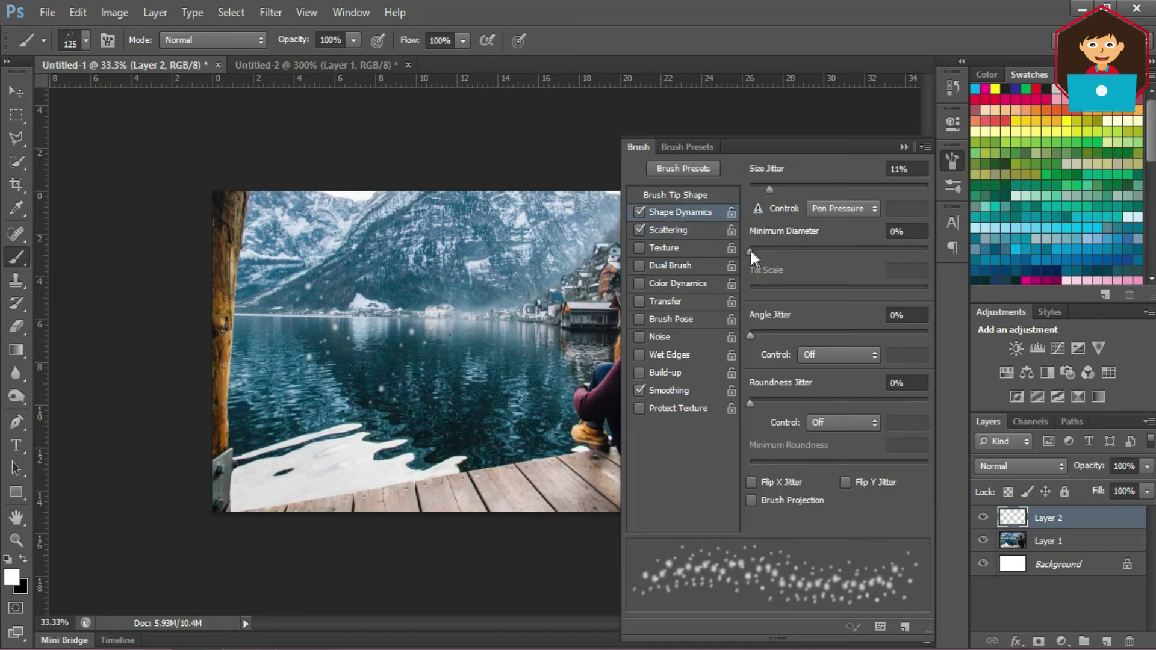
pyautogui.moveTo(751, 252); pyautogui.dragTo(765, 253)
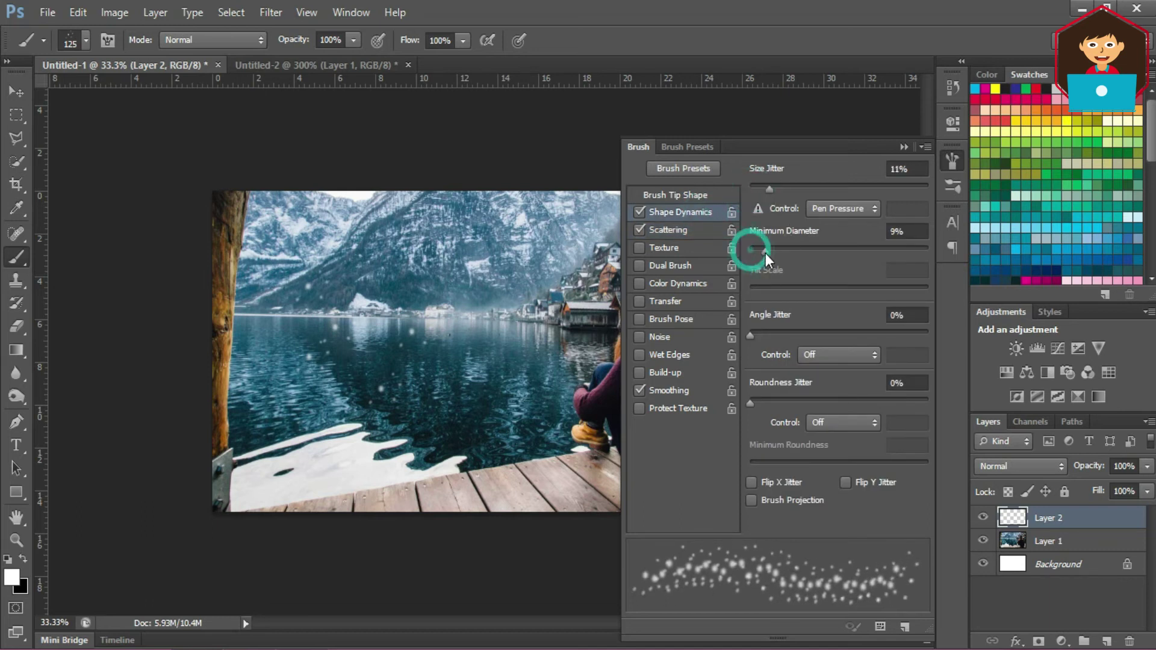
# Set Scattering to 119% scatter with a count of 2
pyautogui.click(667, 234)
pyautogui.moveTo(759, 189); pyautogui.dragTo(762, 196)
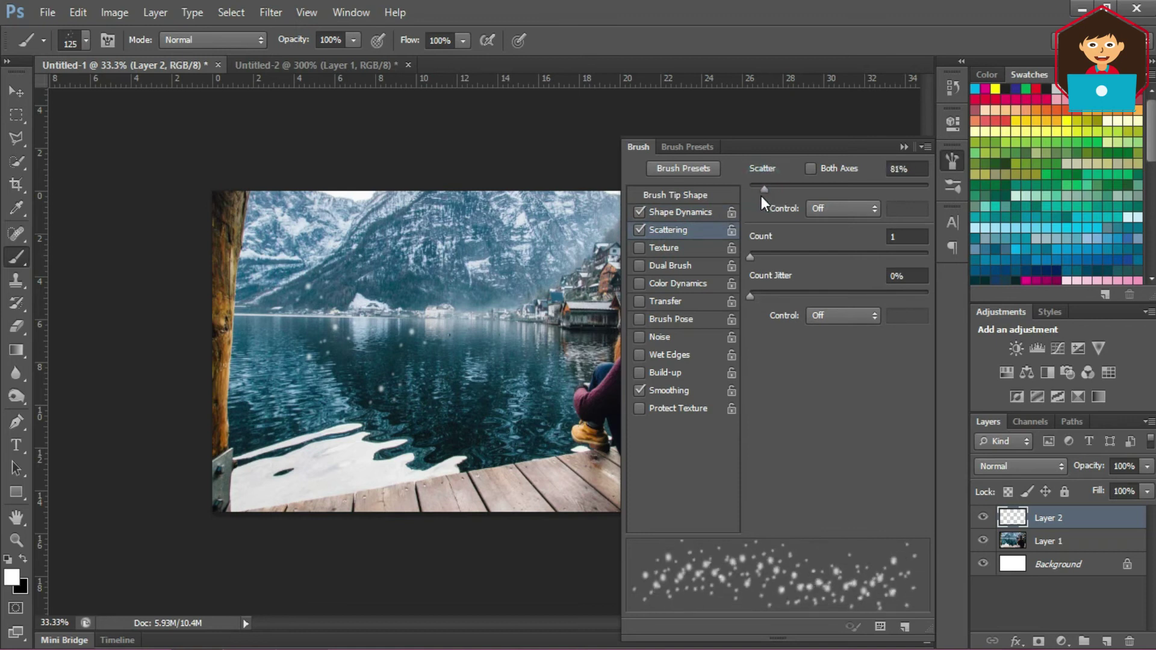
pyautogui.moveTo(761, 259); pyautogui.dragTo(764, 261)
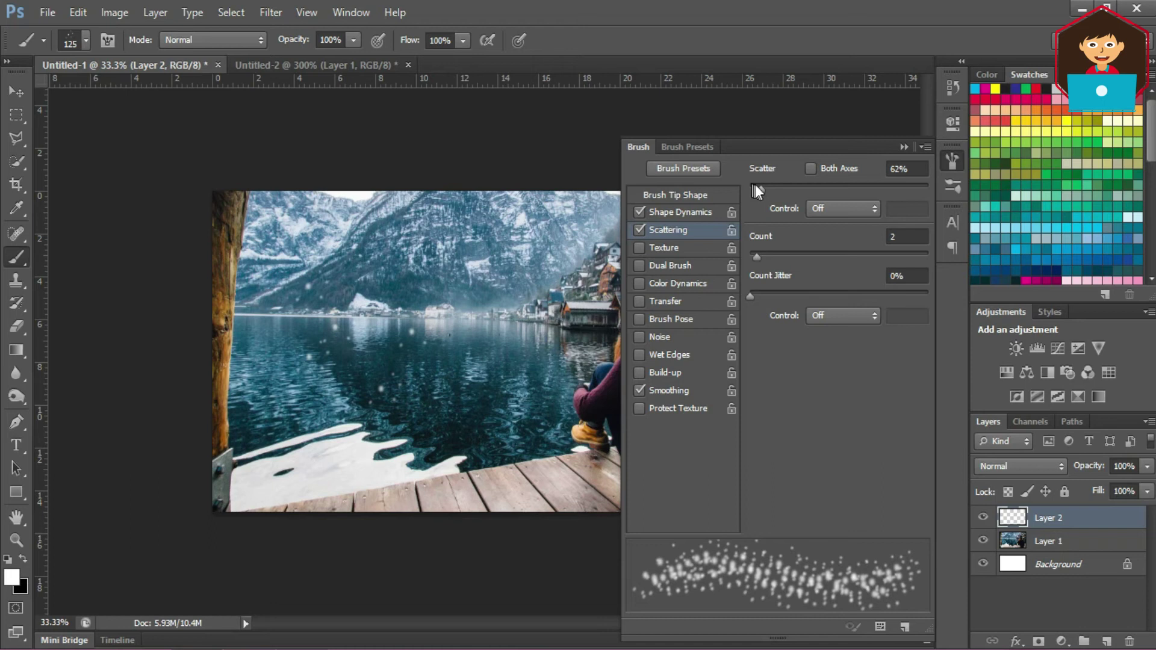
pyautogui.moveTo(761, 188); pyautogui.dragTo(772, 190)
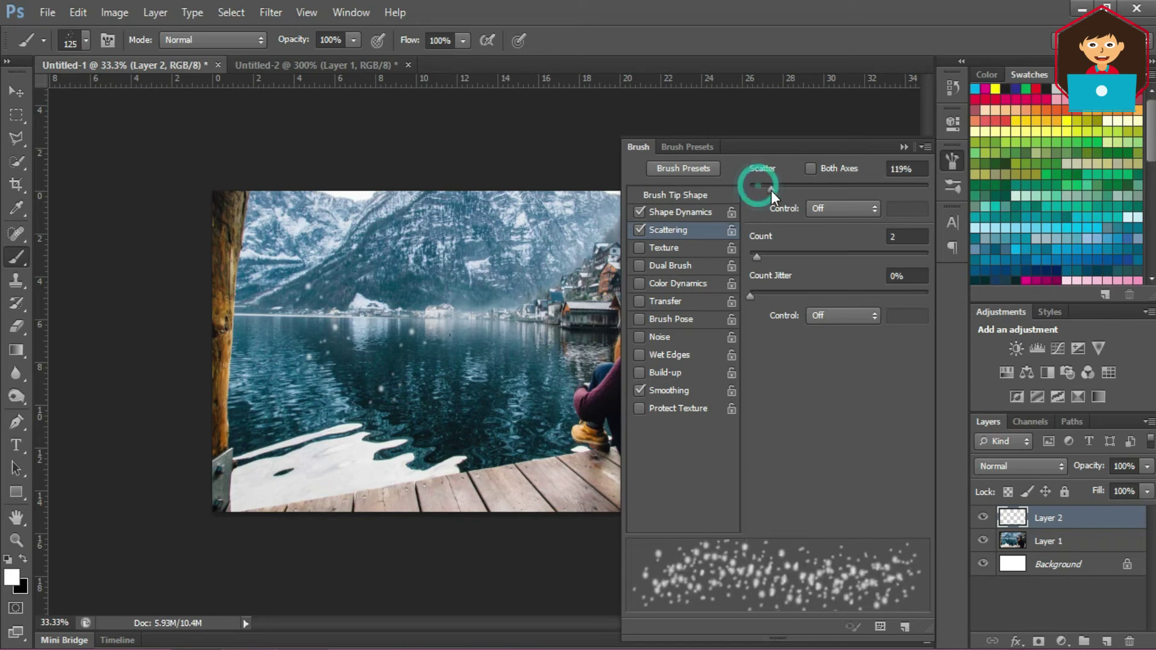
# Paint snow strokes across the mountains, water, dock and the woman's back, resizing the brush
pyautogui.click(903, 146)
pyautogui.moveTo(271, 298); pyautogui.dragTo(299, 433)
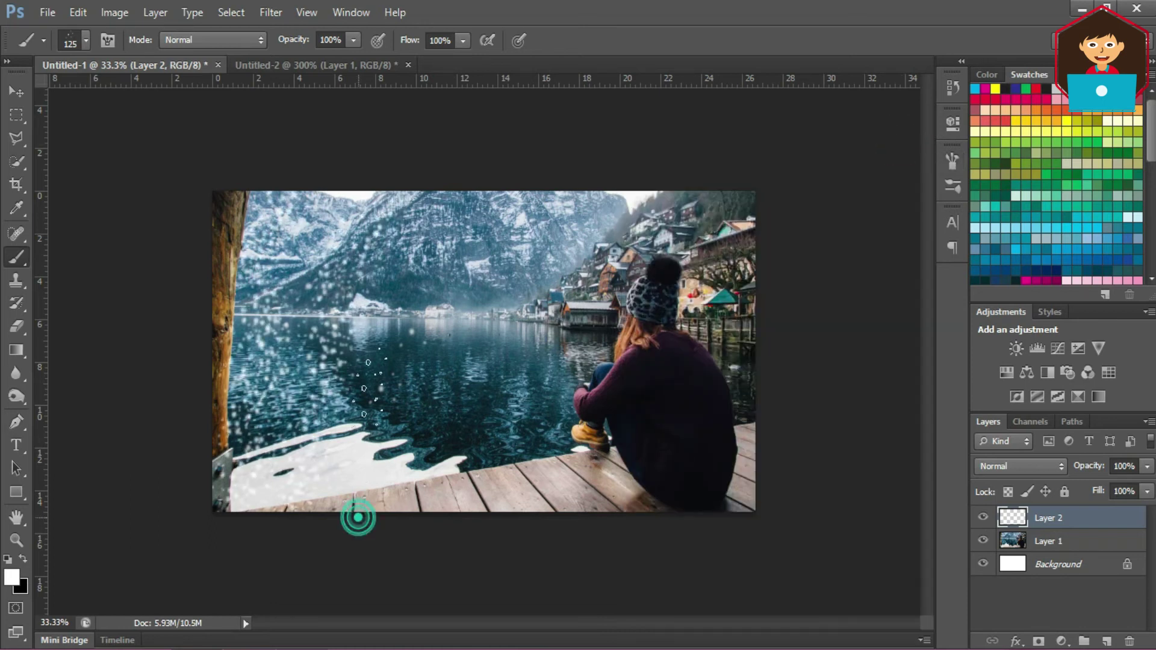
pyautogui.moveTo(358, 517); pyautogui.dragTo(434, 222)
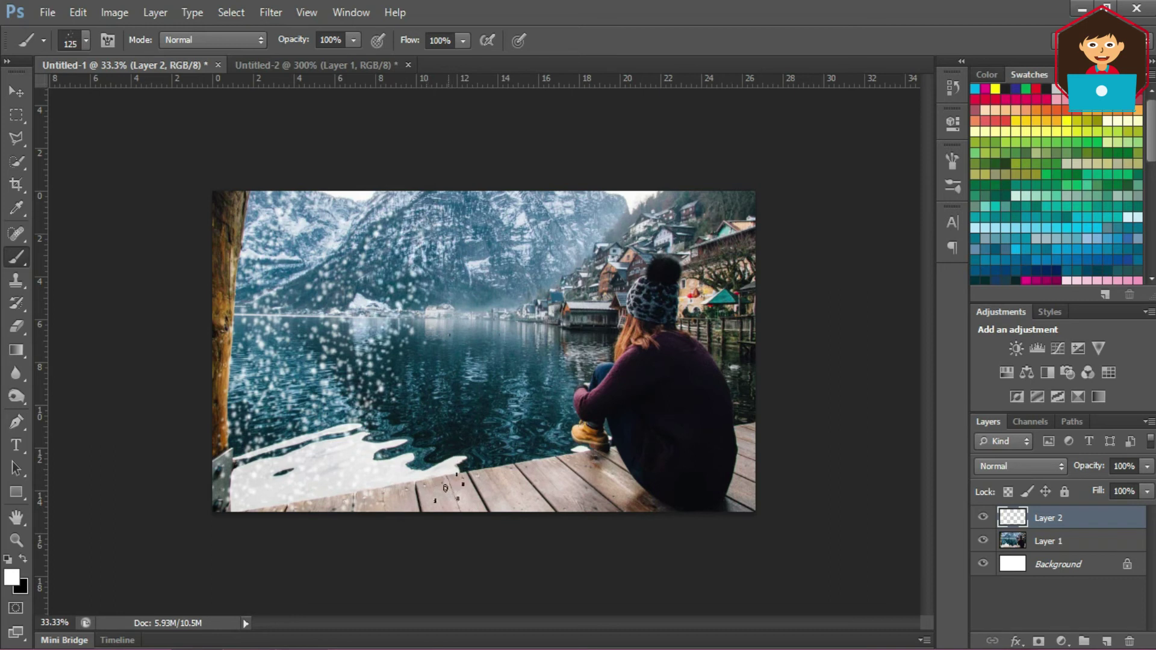
pyautogui.moveTo(433, 478); pyautogui.dragTo(508, 244)
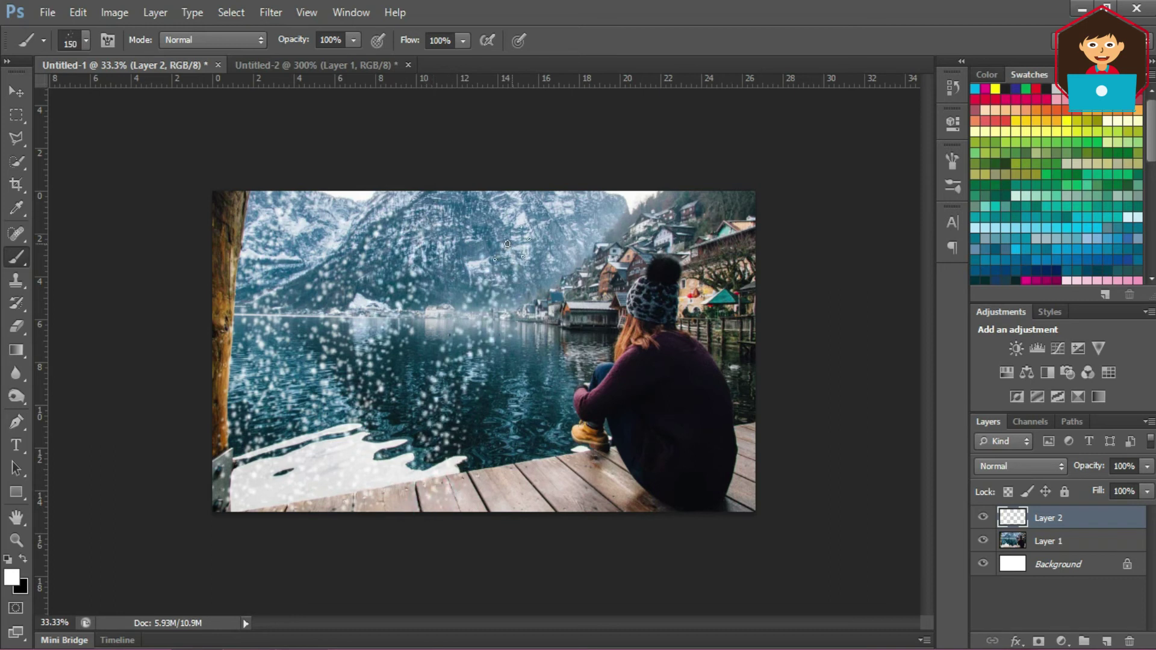
pyautogui.press(']')
pyautogui.press(']')
pyautogui.press(']')
pyautogui.moveTo(443, 343); pyautogui.dragTo(442, 508)
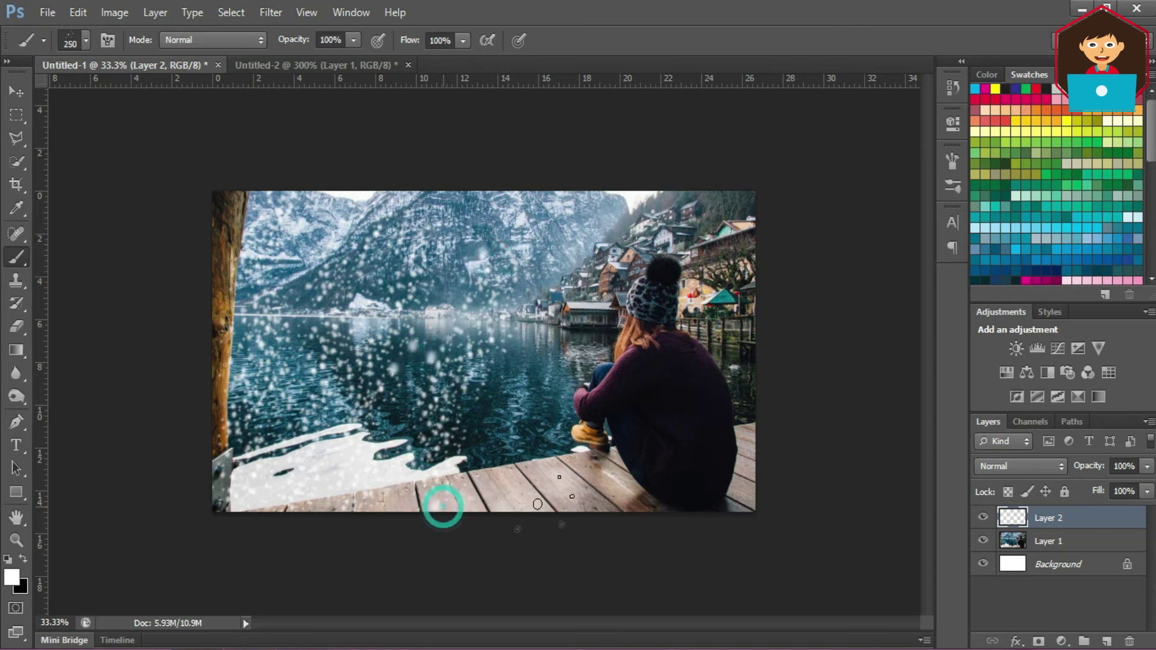
pyautogui.click(540, 187)
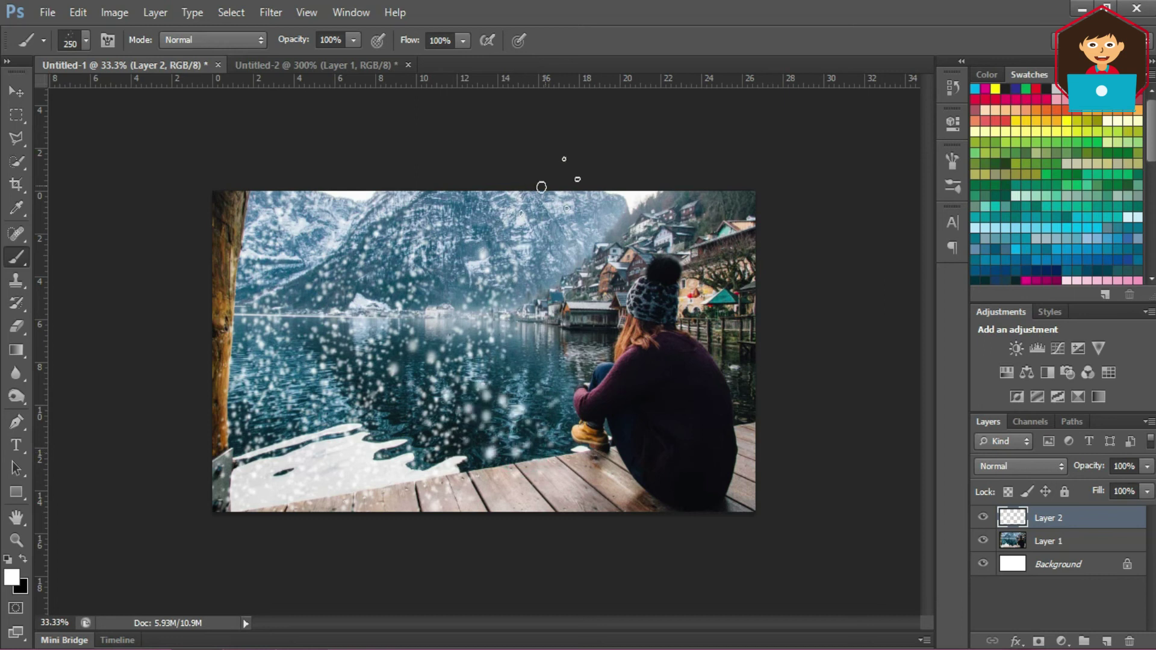
pyautogui.press('[')
pyautogui.press('[')
pyautogui.press('[')
pyautogui.moveTo(713, 208); pyautogui.dragTo(696, 470)
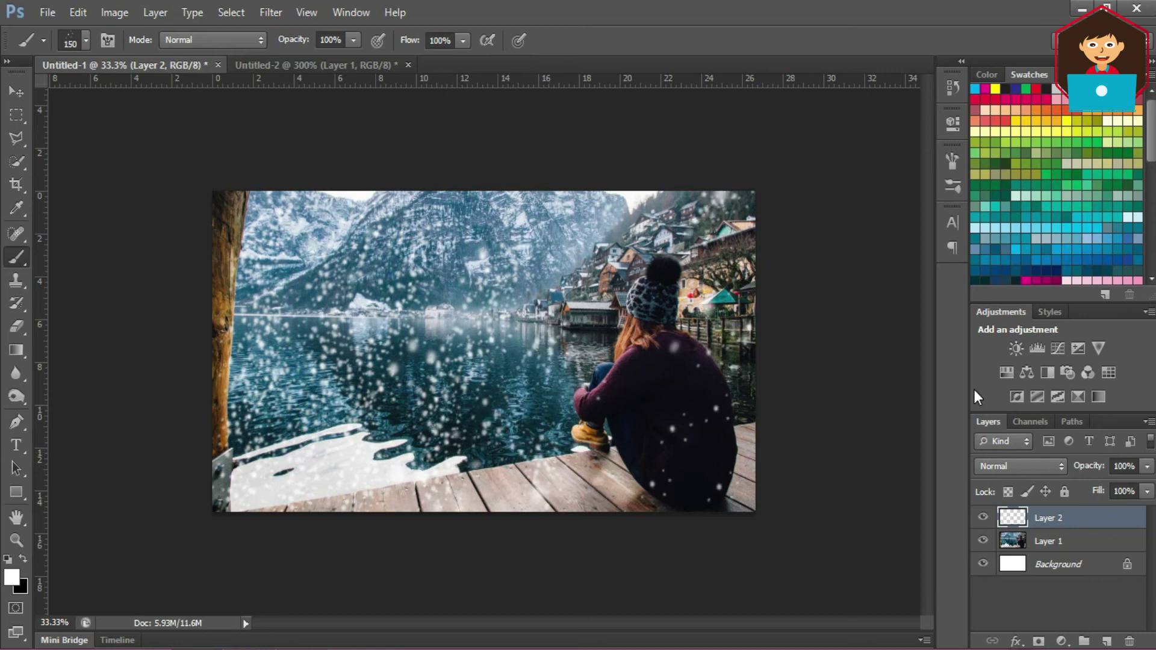
pyautogui.click(270, 12)
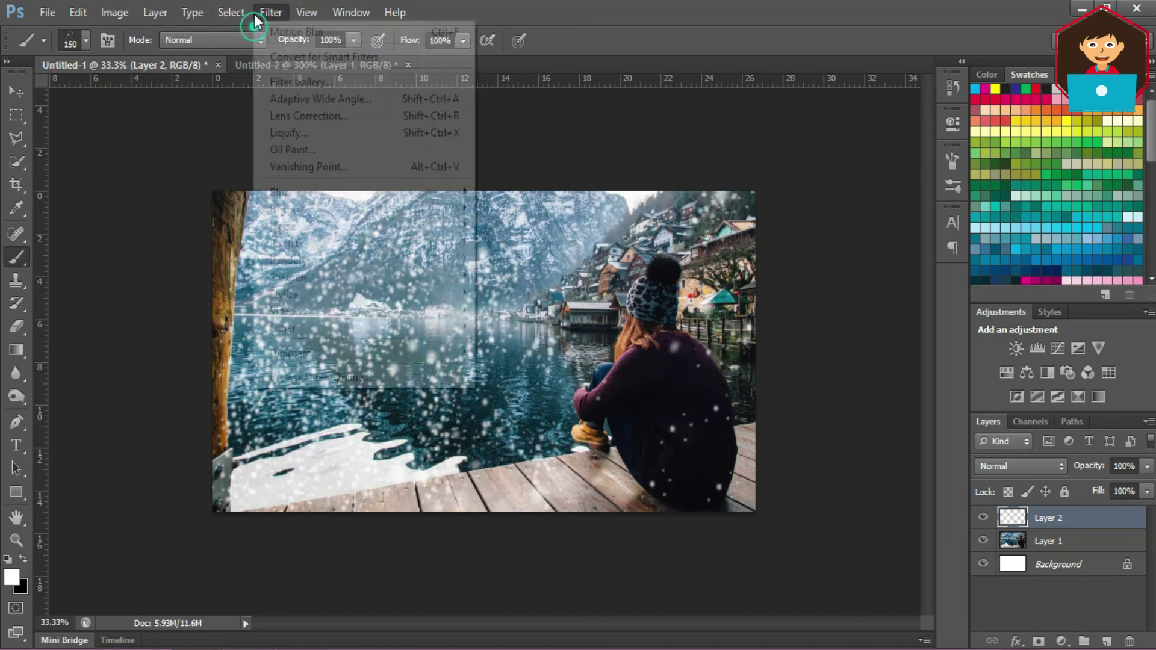
pyautogui.moveTo(278, 192)
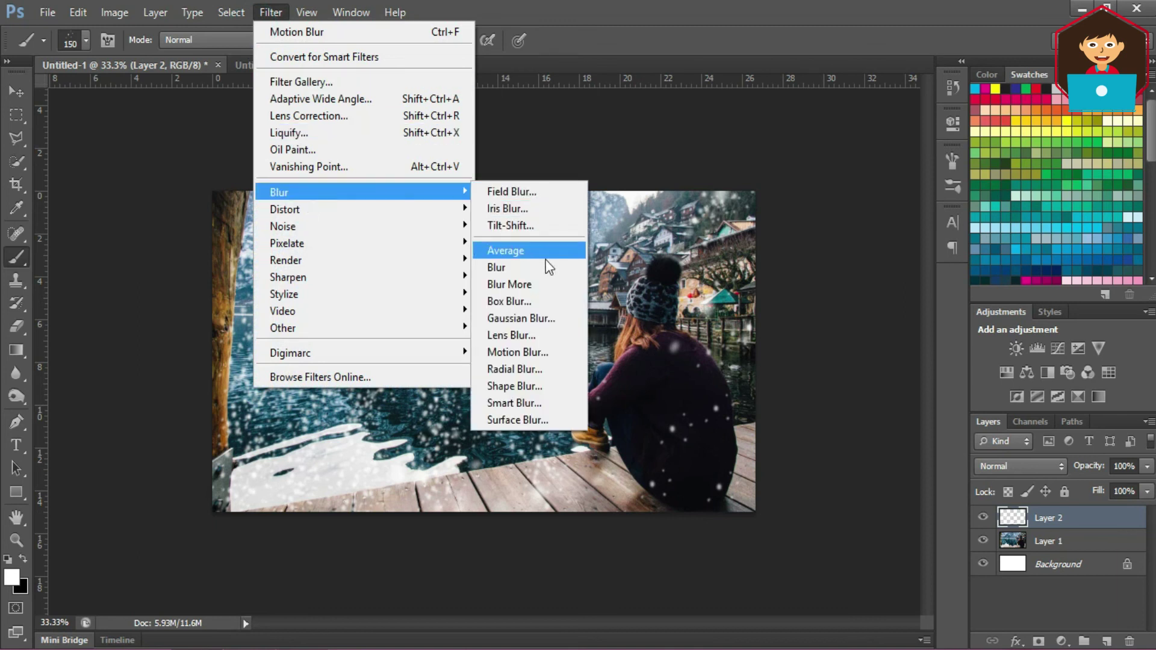
# Apply Motion Blur with a 45° angle and 12 px distance to the snow
pyautogui.click(539, 353)
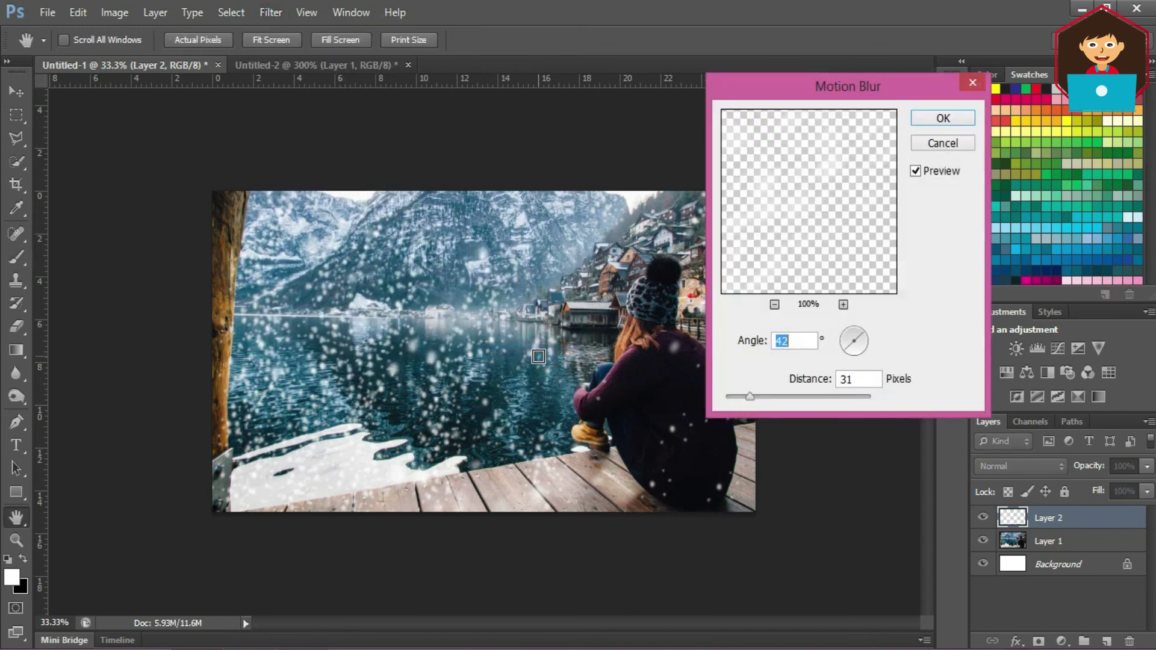
pyautogui.click(858, 337)
pyautogui.click(859, 337)
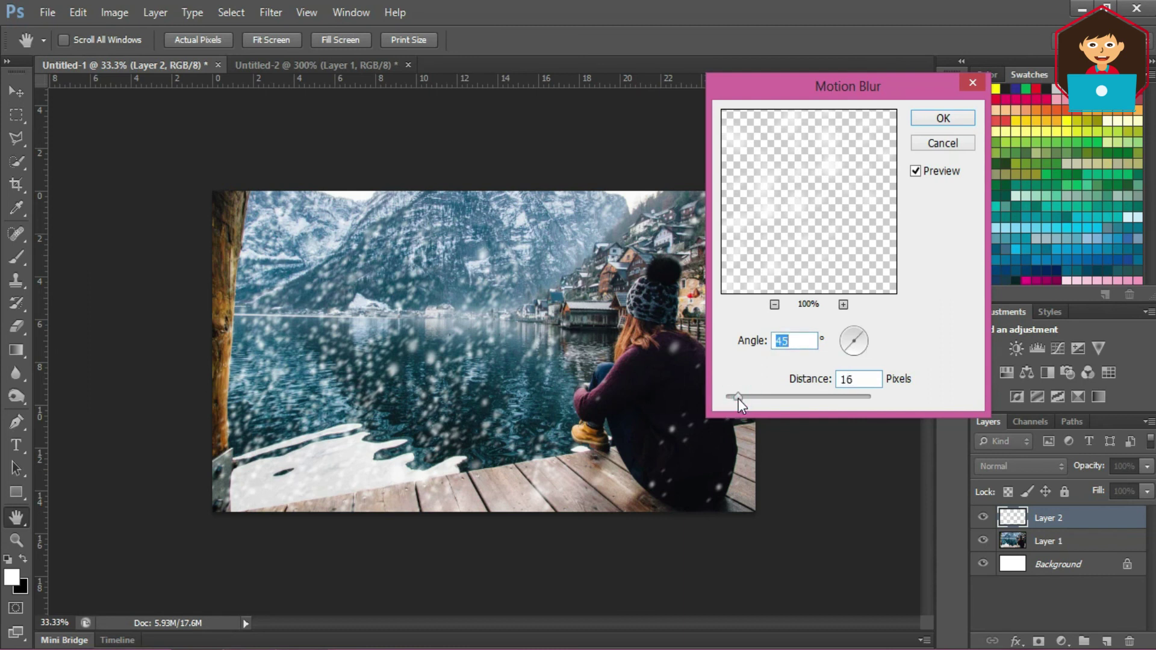
pyautogui.moveTo(736, 398); pyautogui.dragTo(735, 399)
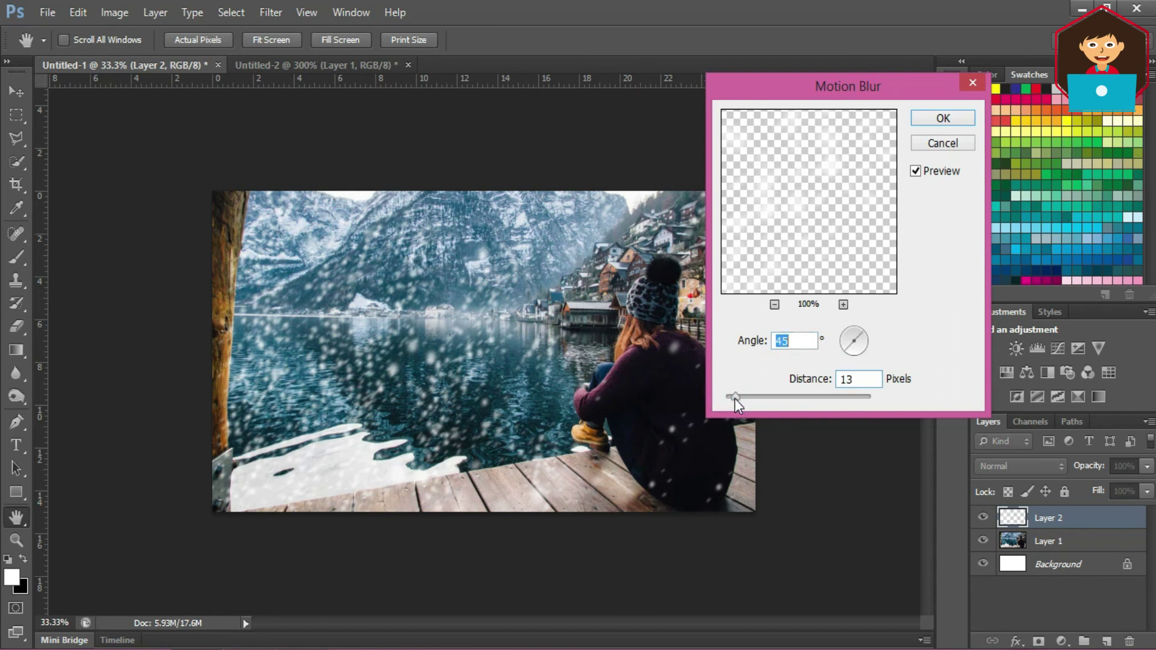
pyautogui.click(931, 118)
pyautogui.click(984, 518)
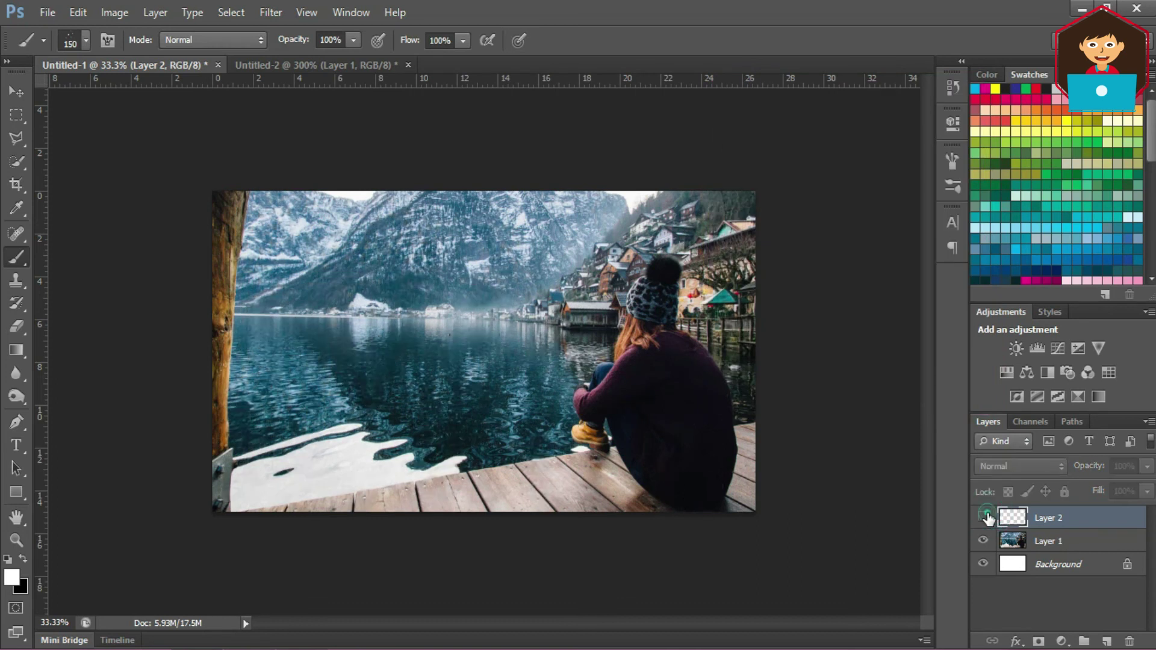
pyautogui.click(984, 518)
pyautogui.click(985, 517)
pyautogui.click(985, 518)
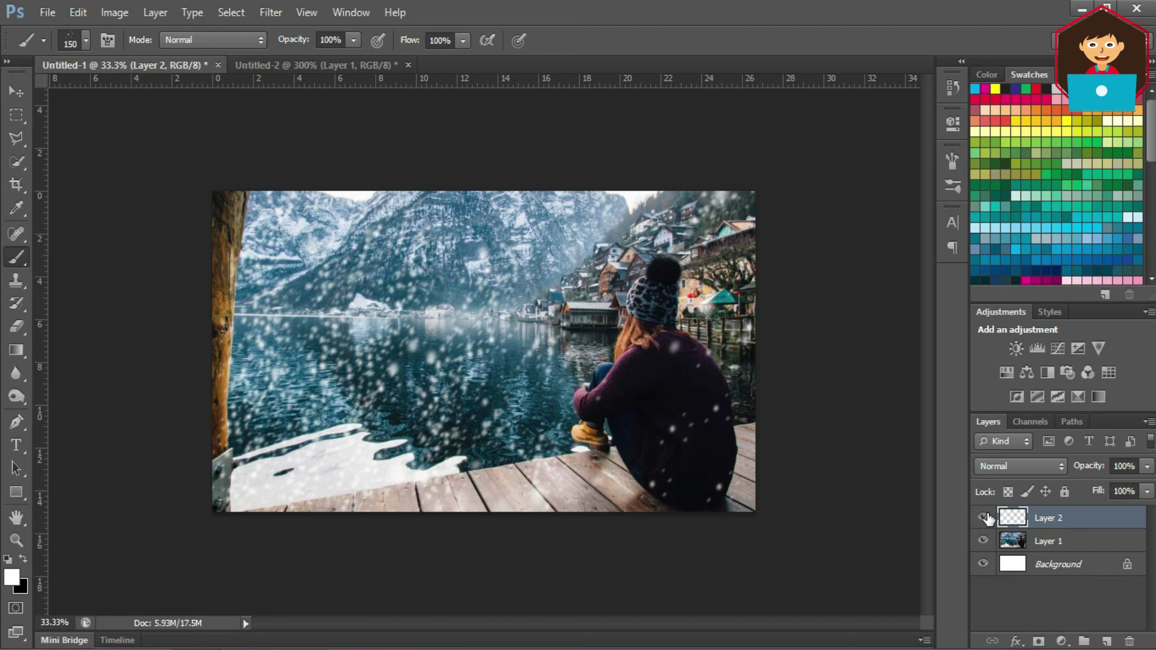